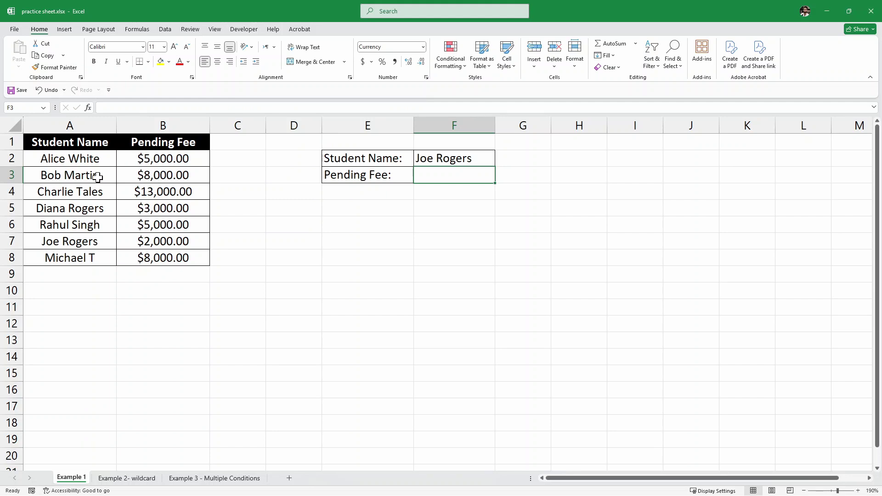
- Select the Student Name and fee columns and the F2 and F3 cells on Example 1
{"action": "left_click", "coordinate": [131, 161]}
{"action": "left_click_drag", "start_coordinate": [69, 143], "coordinate": [88, 254]}
{"action": "left_click_drag", "start_coordinate": [142, 138], "coordinate": [162, 255]}
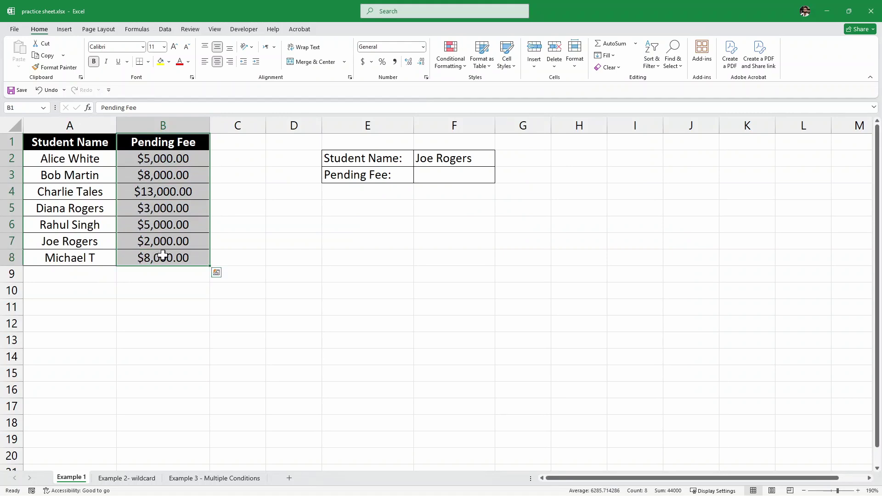
{"action": "left_click", "coordinate": [446, 160]}
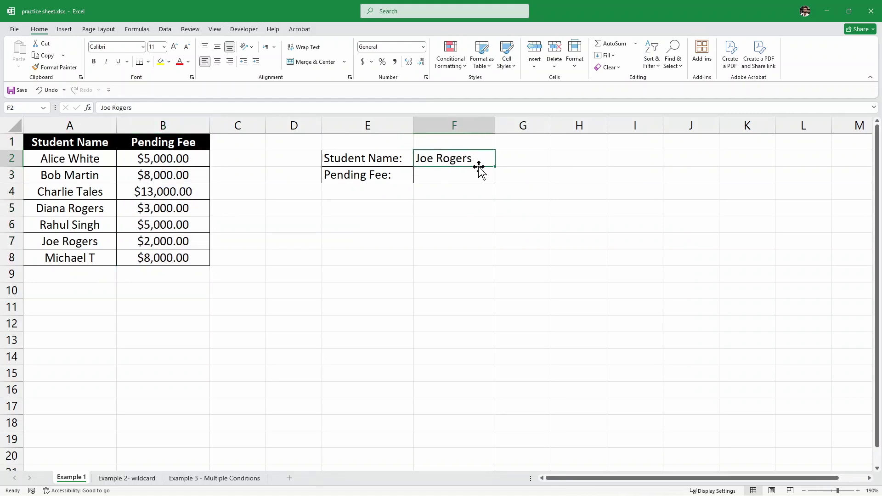
{"action": "left_click", "coordinate": [396, 179]}
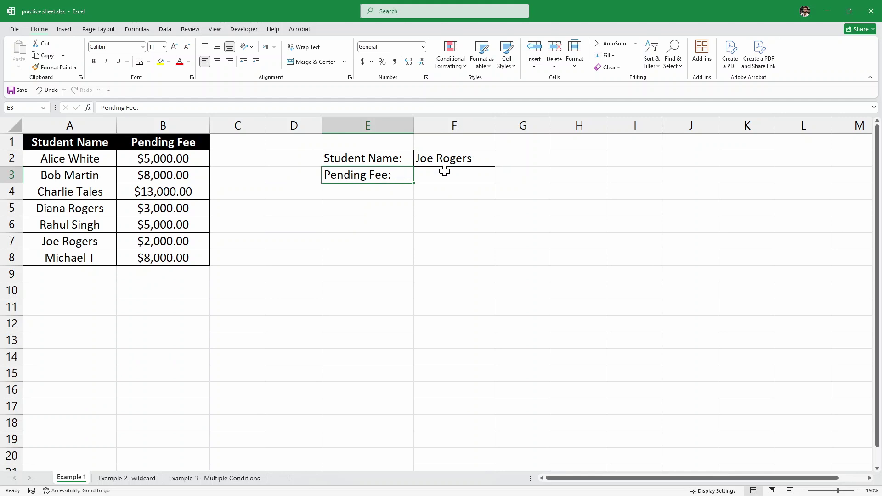
{"action": "left_click", "coordinate": [478, 162]}
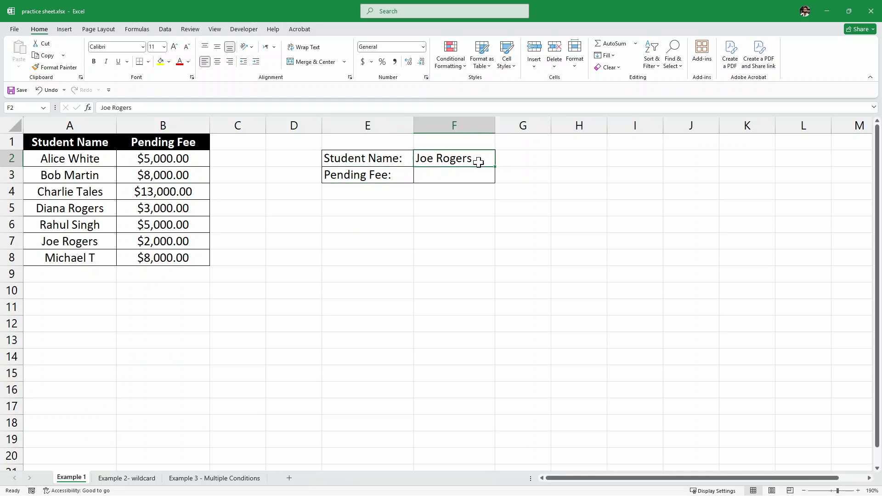
- Enter =XLOOKUP(F2,A2:A8,B2:B8) in F3, returning $2,000.00
{"action": "double_click", "coordinate": [437, 176]}
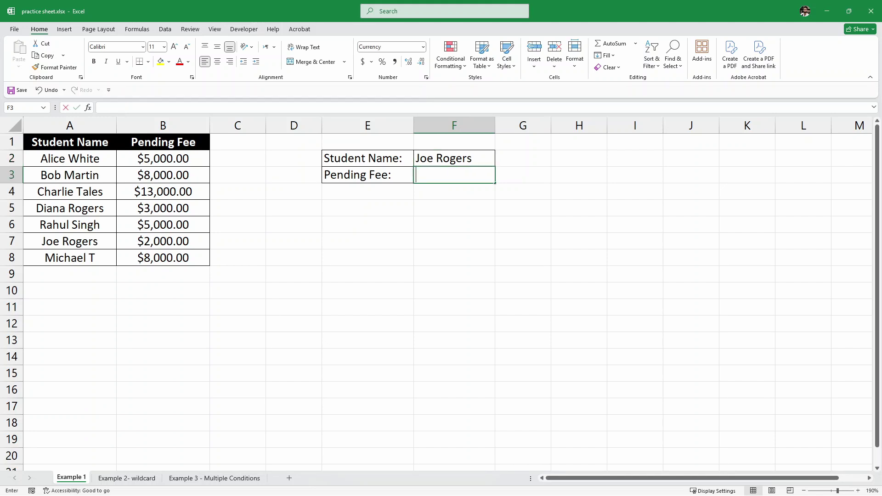
{"action": "type", "text": "="}
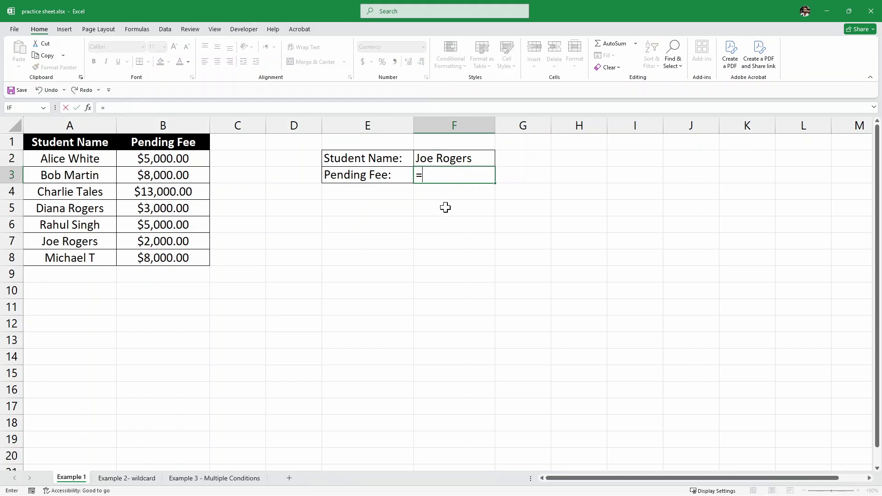
{"action": "type", "text": "XLO"}
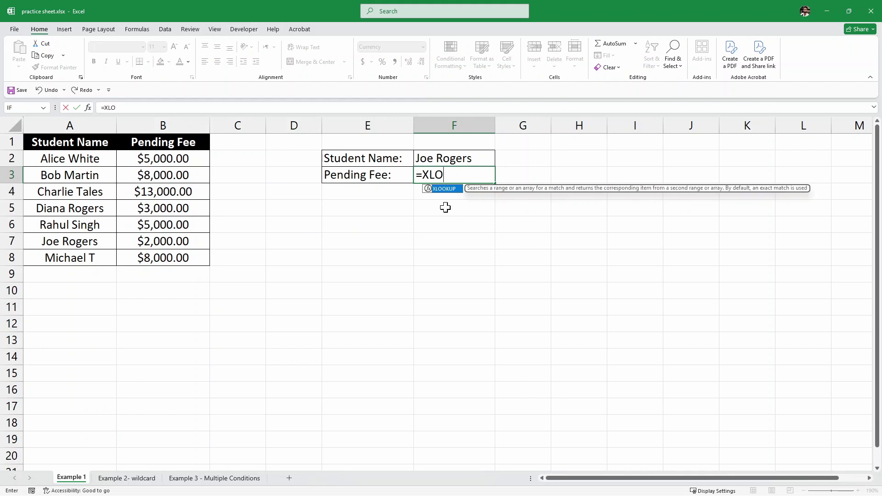
{"action": "type", "text": "OKUP("}
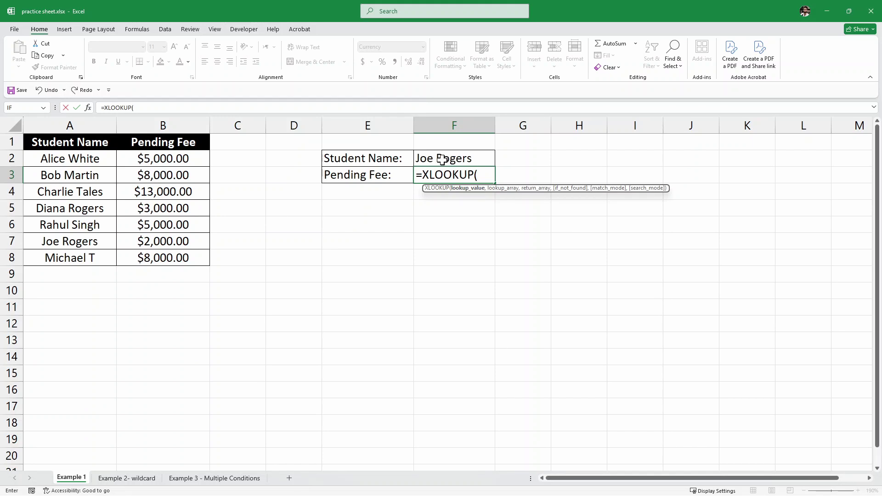
{"action": "left_click", "coordinate": [450, 159]}
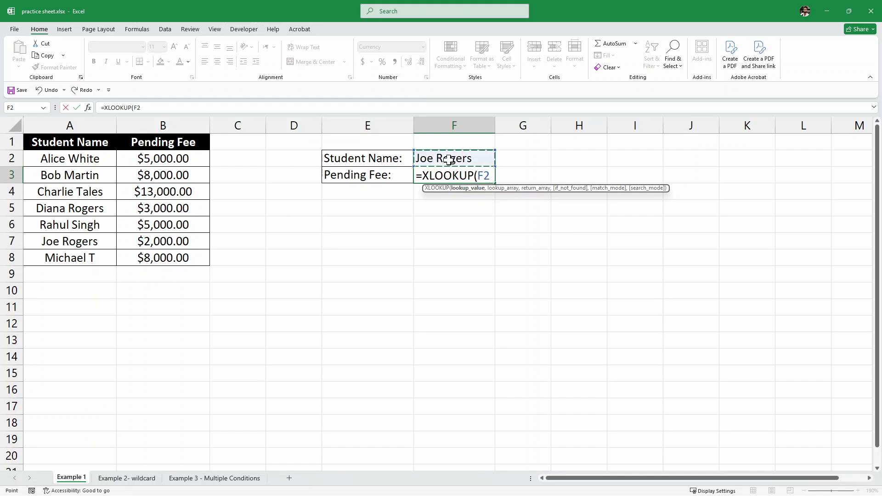
{"action": "type", "text": ","}
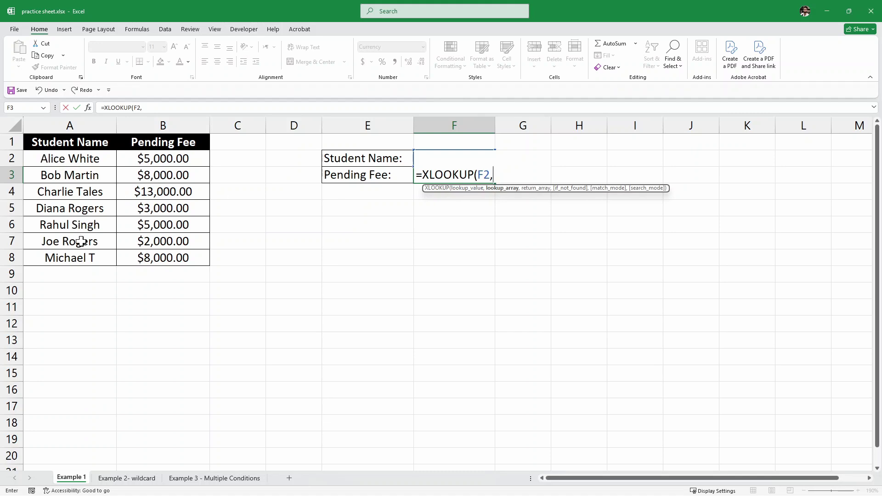
{"action": "left_click_drag", "start_coordinate": [39, 158], "coordinate": [75, 257]}
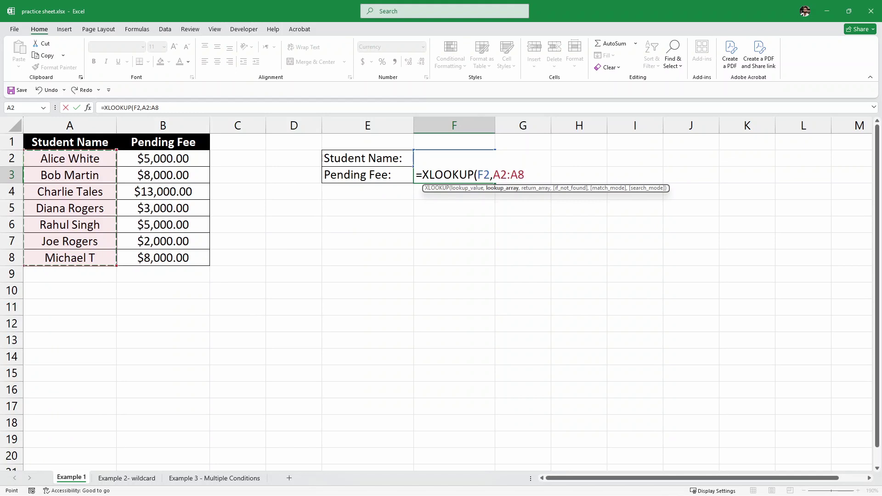
{"action": "type", "text": ","}
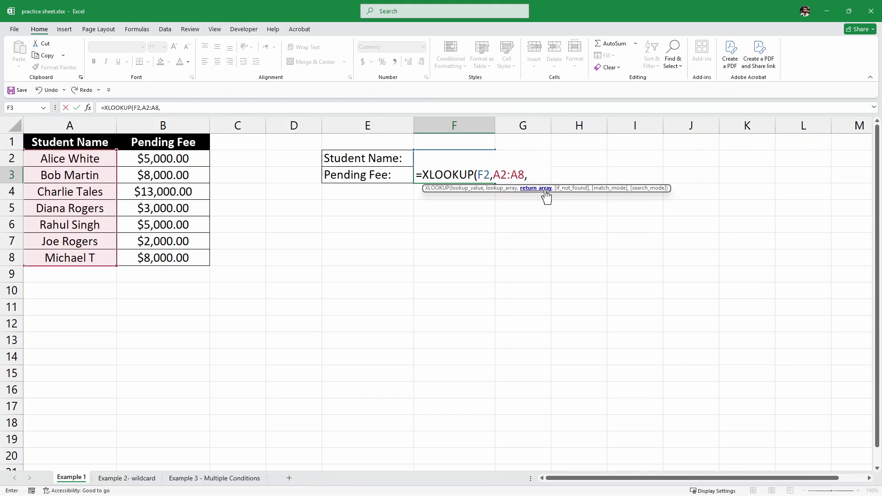
{"action": "left_click_drag", "start_coordinate": [143, 161], "coordinate": [183, 257]}
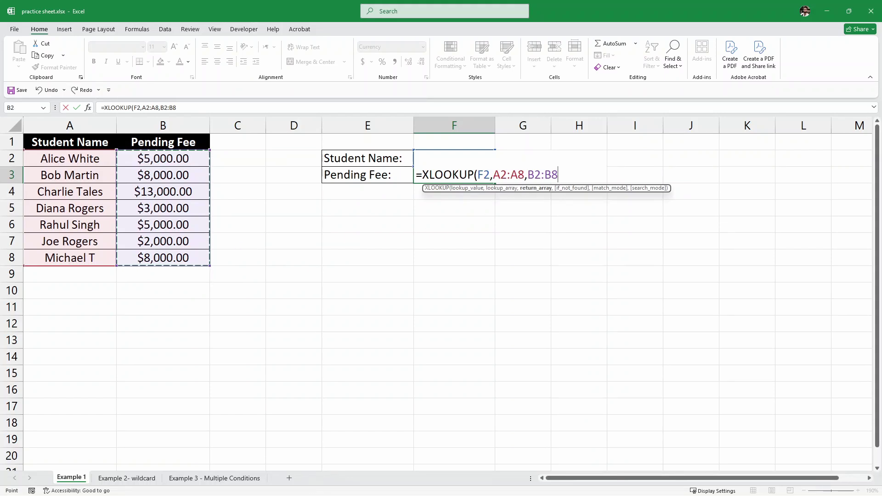
{"action": "key", "text": "F2"}
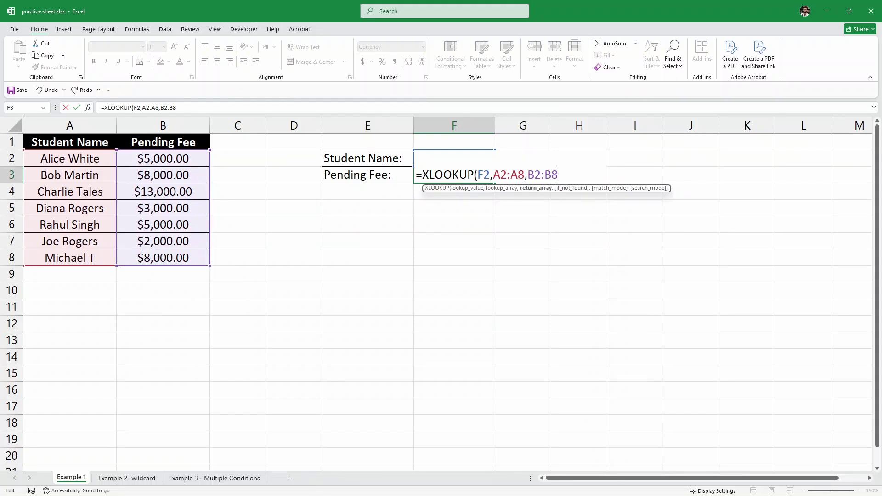
{"action": "type", "text": ")"}
{"action": "key", "text": "Return"}
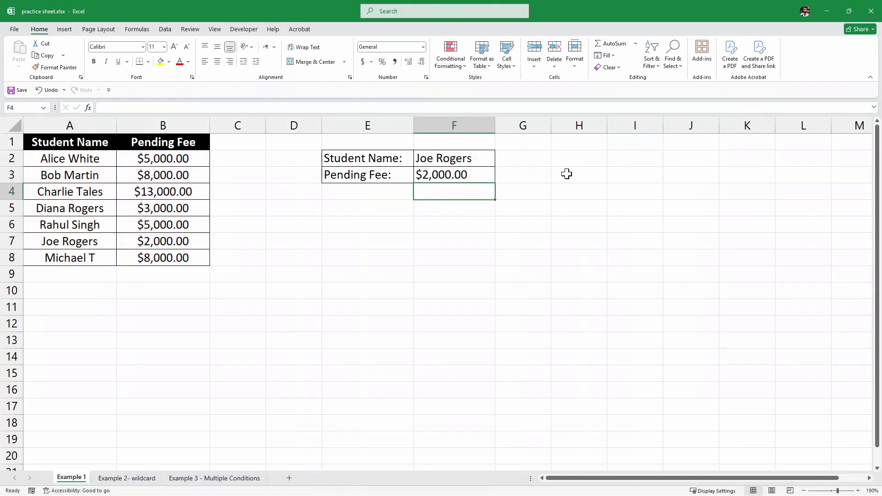
- Replace the F2 name with another student's full name, making F3 show $8,000.00
{"action": "left_click", "coordinate": [398, 176]}
{"action": "left_click", "coordinate": [471, 175]}
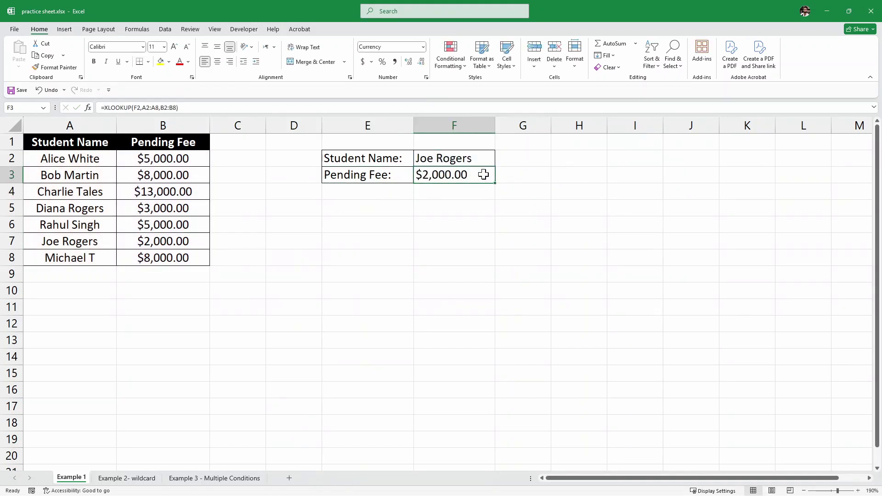
{"action": "left_click", "coordinate": [478, 158]}
{"action": "double_click", "coordinate": [482, 156]}
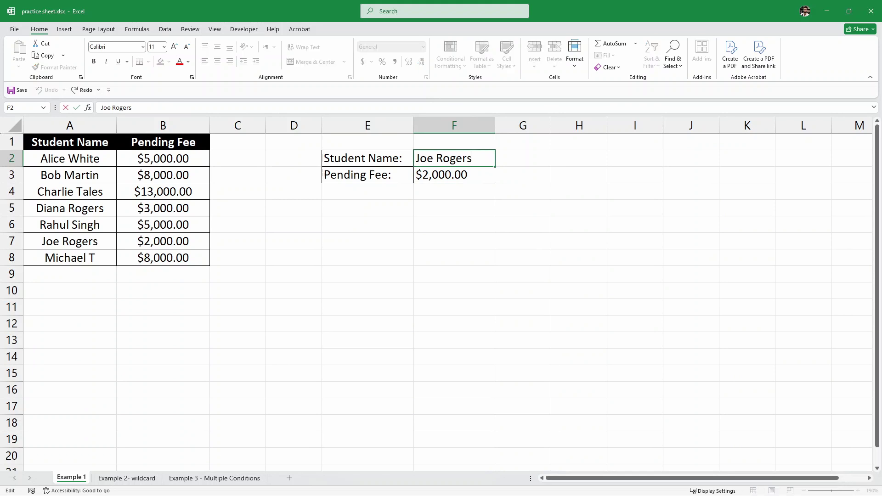
{"action": "left_click_drag", "start_coordinate": [482, 156], "coordinate": [407, 181]}
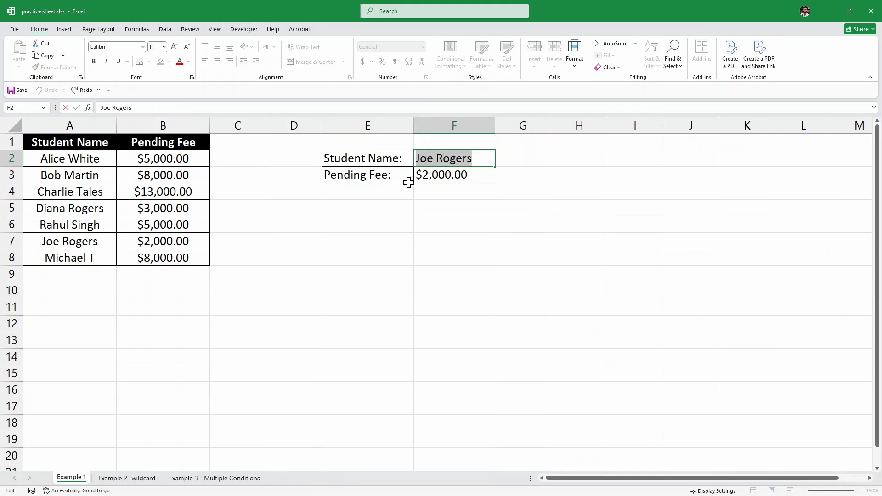
{"action": "type", "text": "Michael"}
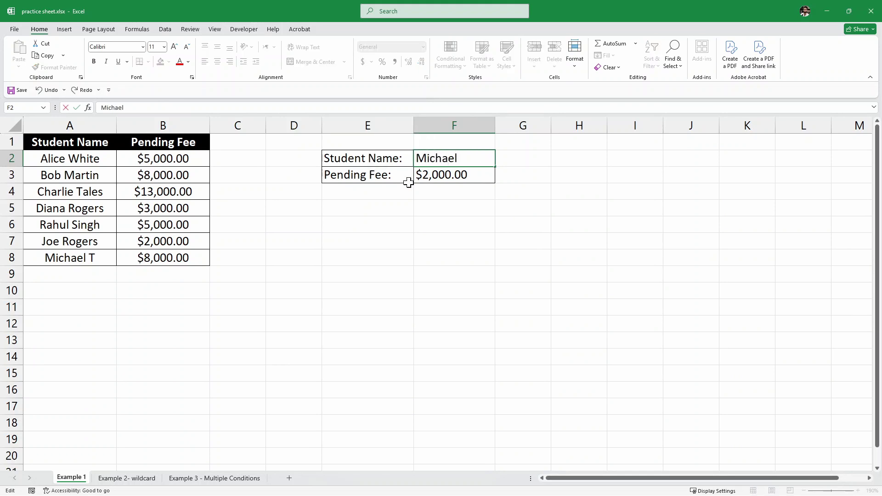
{"action": "type", "text": " T"}
{"action": "key", "text": "Return"}
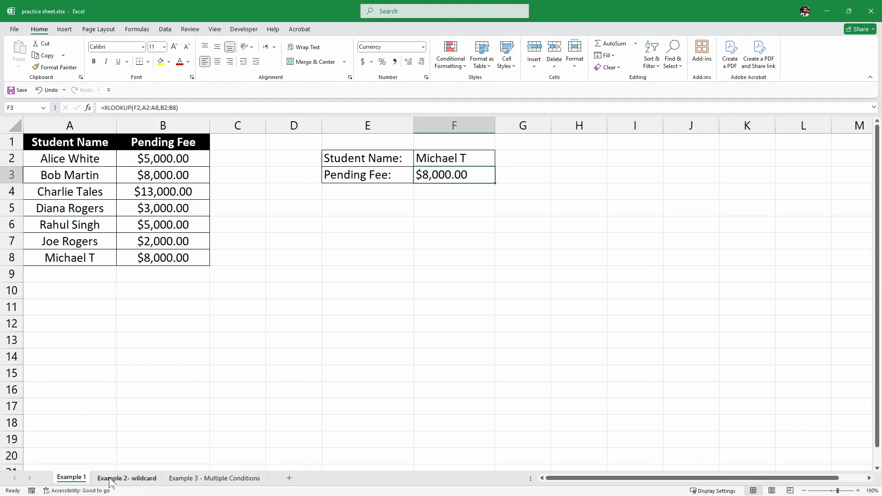
- Switch to the Example 2- wildcard sheet and select its empty Pending Fee cell
{"action": "left_click", "coordinate": [123, 479]}
{"action": "left_click", "coordinate": [274, 161]}
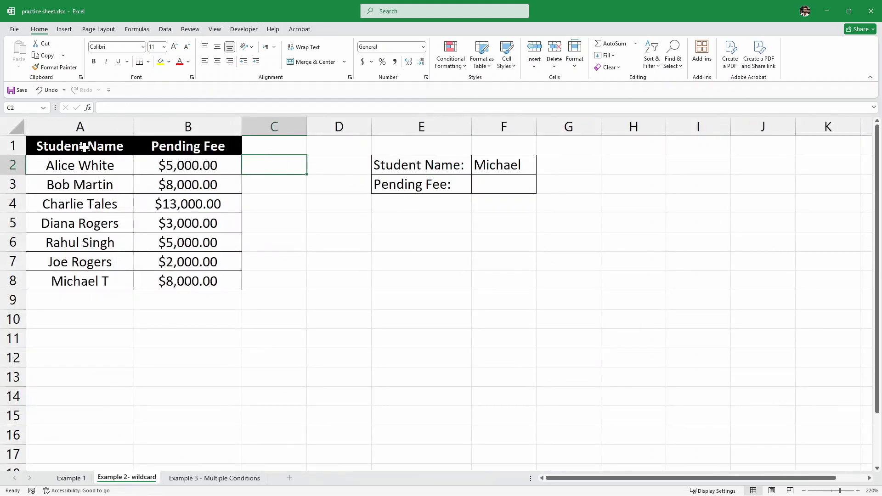
{"action": "left_click", "coordinate": [484, 186]}
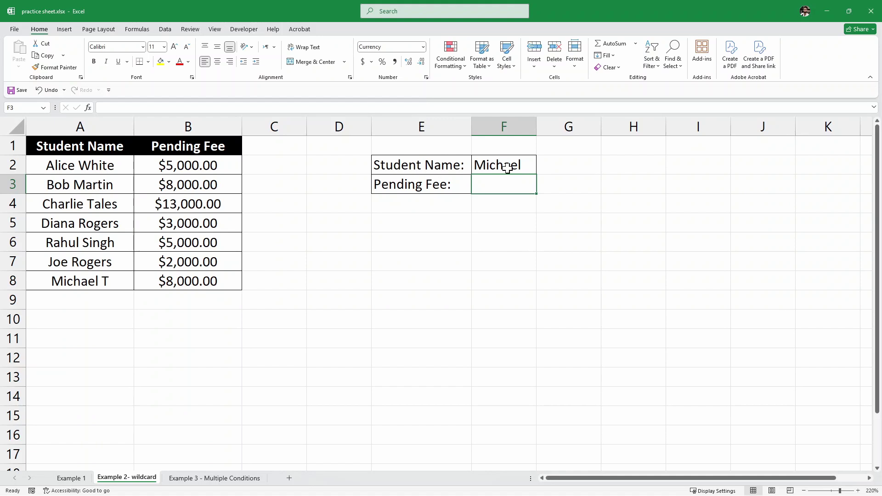
{"action": "left_click", "coordinate": [526, 167]}
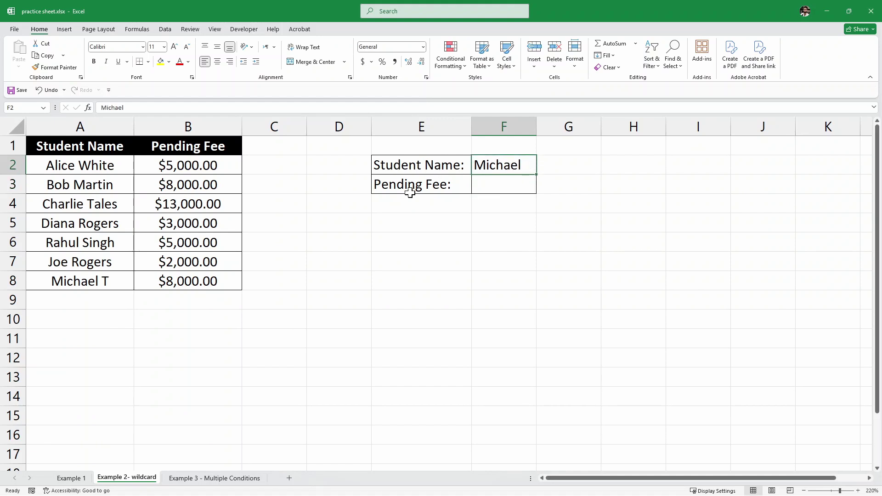
- Shorten the F2 student name to just a partial first name
{"action": "double_click", "coordinate": [526, 165]}
{"action": "type", "text": "T"}
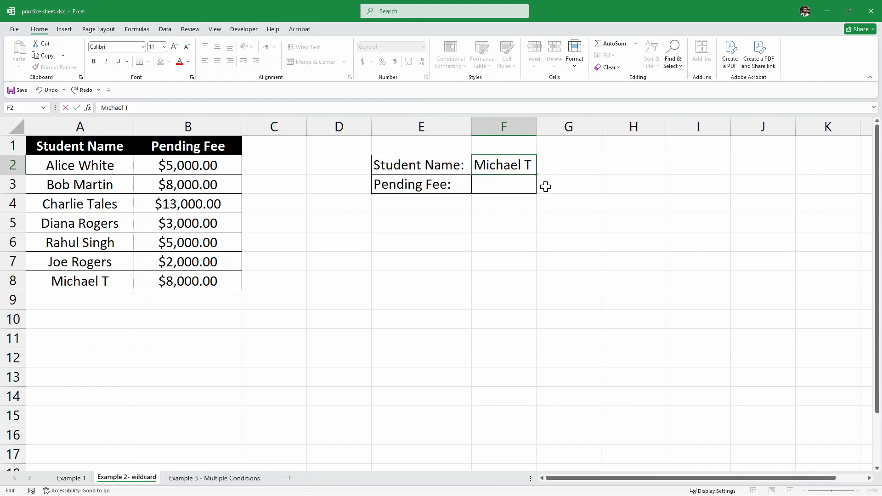
{"action": "key", "text": "BackSpace"}
{"action": "key", "text": "BackSpace"}
{"action": "left_click", "coordinate": [524, 184]}
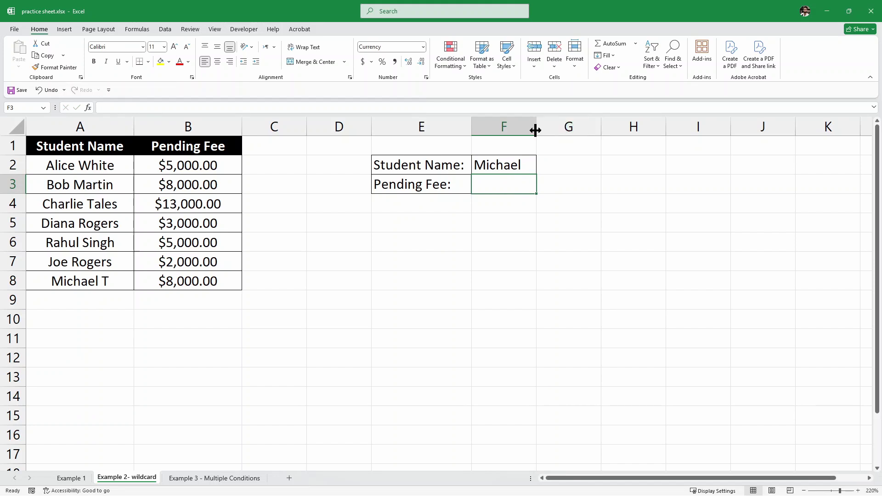
{"action": "double_click", "coordinate": [518, 171]}
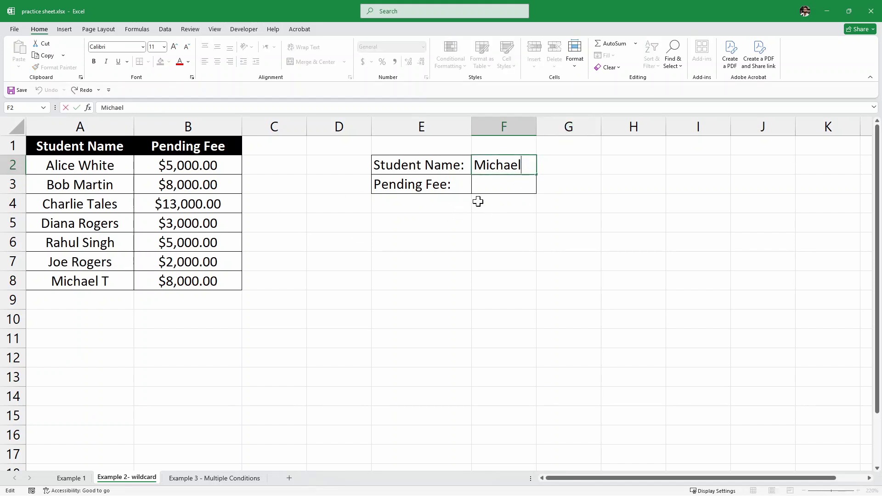
{"action": "key", "text": "BackSpace"}
{"action": "key", "text": "BackSpace"}
{"action": "key", "text": "BackSpace"}
{"action": "key", "text": "BackSpace"}
{"action": "key", "text": "BackSpace"}
{"action": "key", "text": "BackSpace"}
{"action": "key", "text": "BackSpace"}
{"action": "type", "text": "J"}
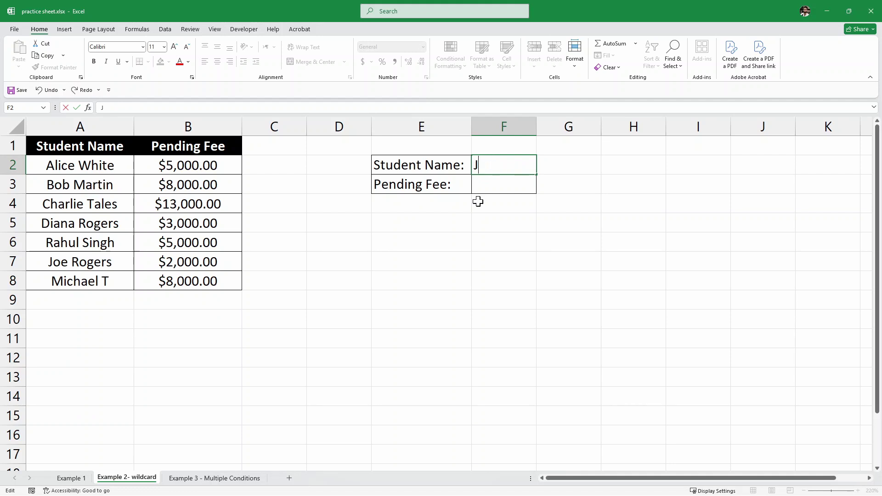
{"action": "type", "text": "oe"}
{"action": "key", "text": "Return"}
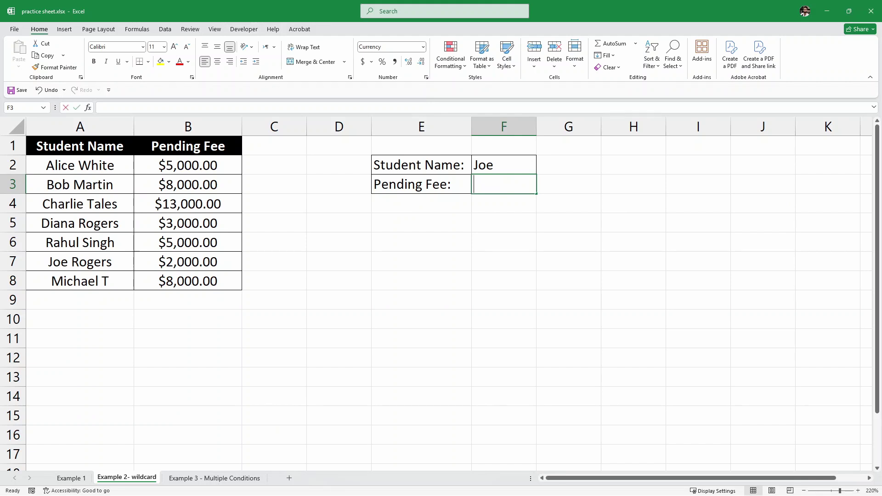
- Type =XLOOKUP(F2&"*",A2:A8,B2:B8, in F3, leaving the match mode argument open
{"action": "type", "text": "="}
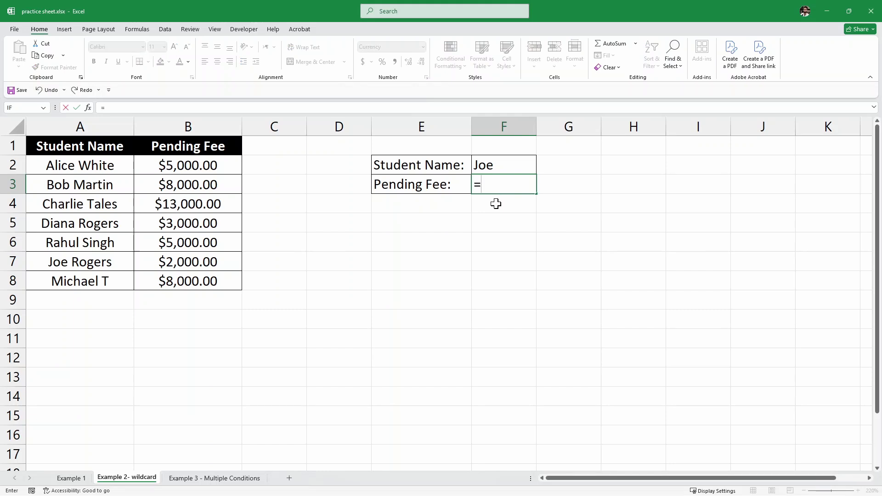
{"action": "type", "text": "XLOOKU"}
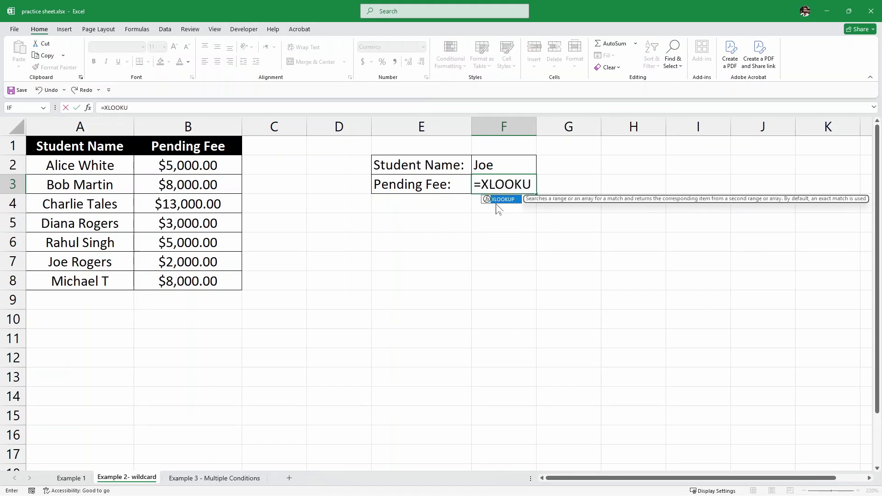
{"action": "type", "text": "P("}
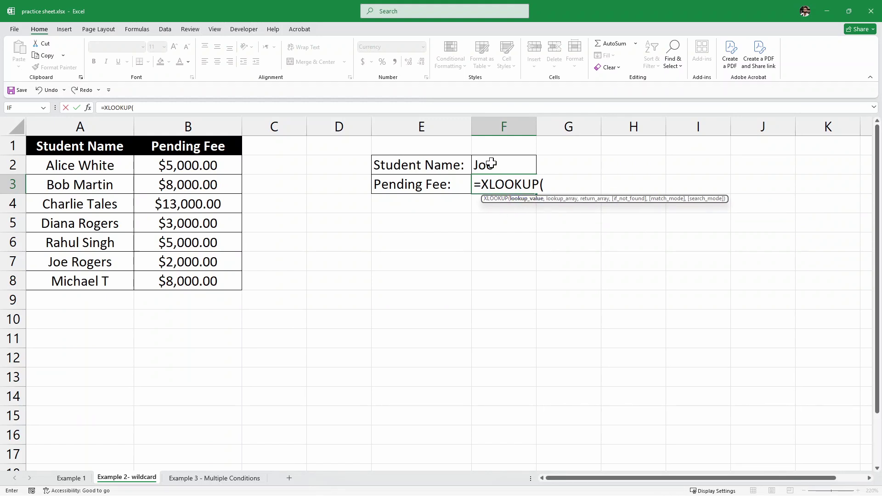
{"action": "left_click", "coordinate": [505, 164]}
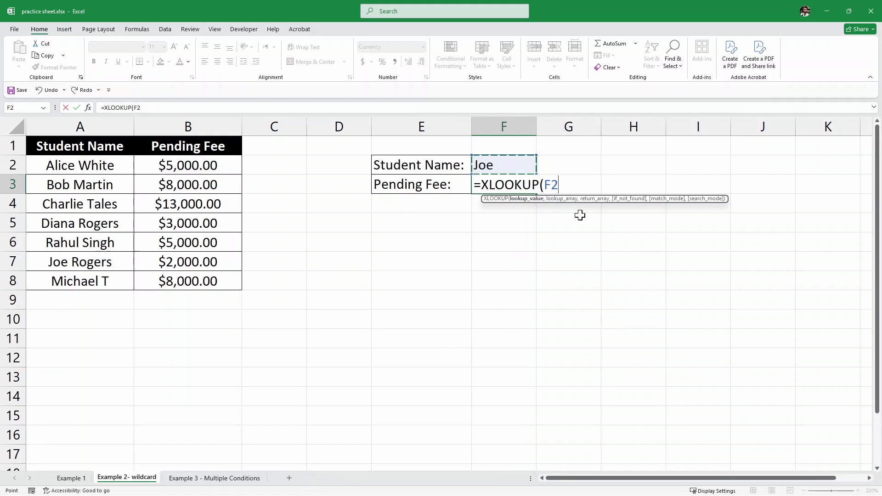
{"action": "type", "text": "&"}
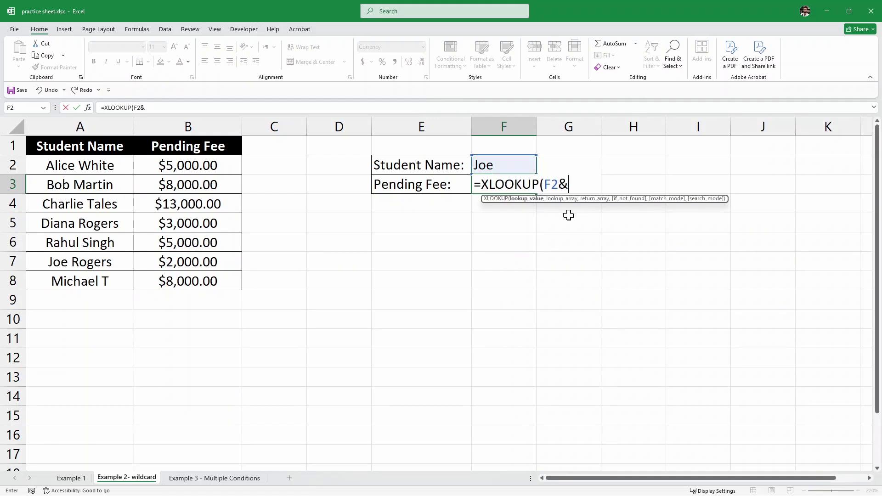
{"action": "type", "text": "\"*"}
{"action": "type", "text": ","}
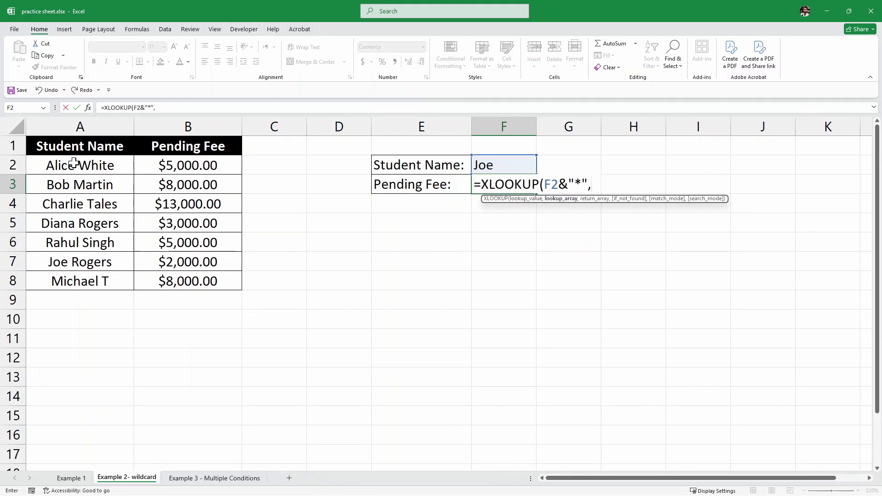
{"action": "left_click_drag", "start_coordinate": [74, 162], "coordinate": [108, 279]}
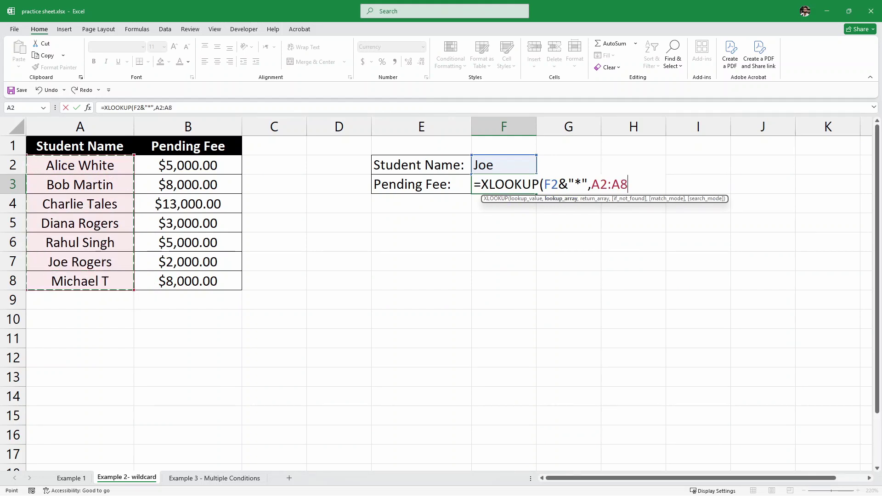
{"action": "type", "text": ","}
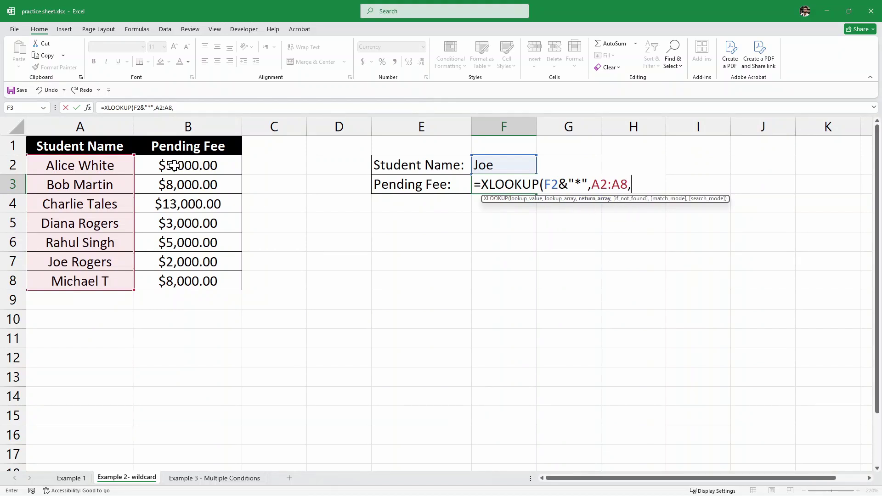
{"action": "left_click_drag", "start_coordinate": [184, 166], "coordinate": [217, 281]}
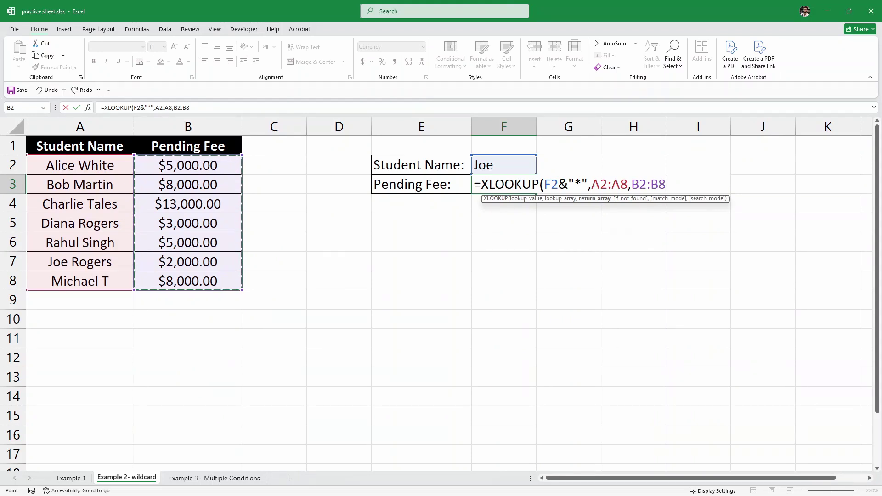
{"action": "type", "text": ","}
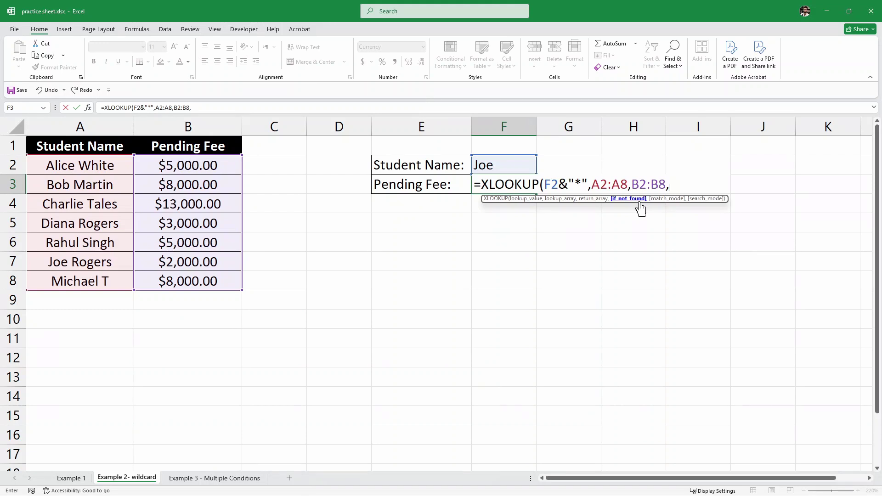
{"action": "type", "text": ","}
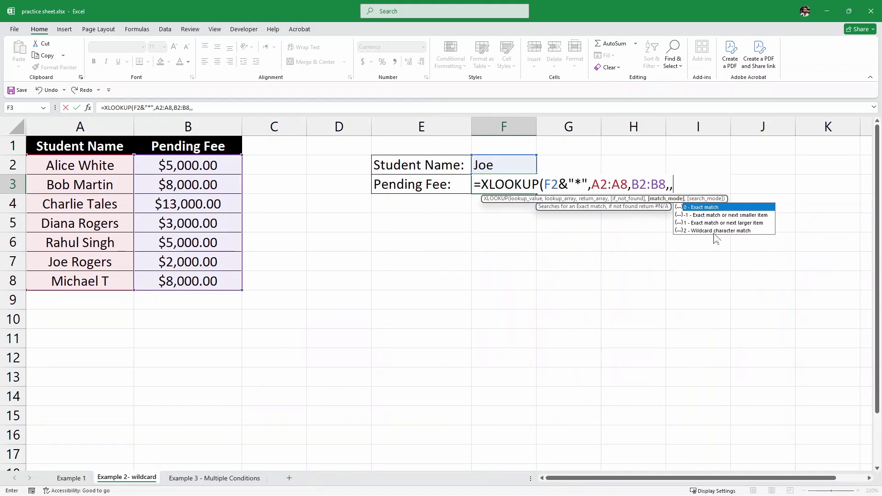
- Set match mode 2 (wildcard match) and commit the formula, returning $2,000.00
{"action": "key", "text": "Down"}
{"action": "key", "text": "Down"}
{"action": "key", "text": "Down"}
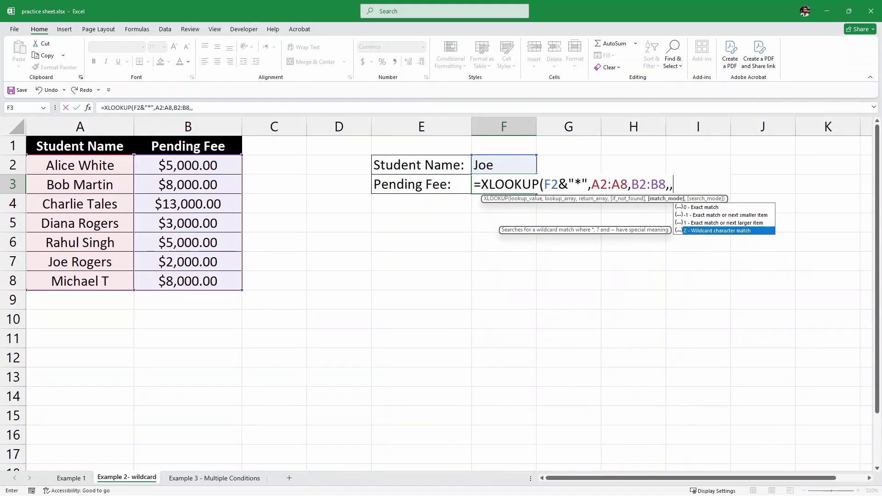
{"action": "type", "text": "2"}
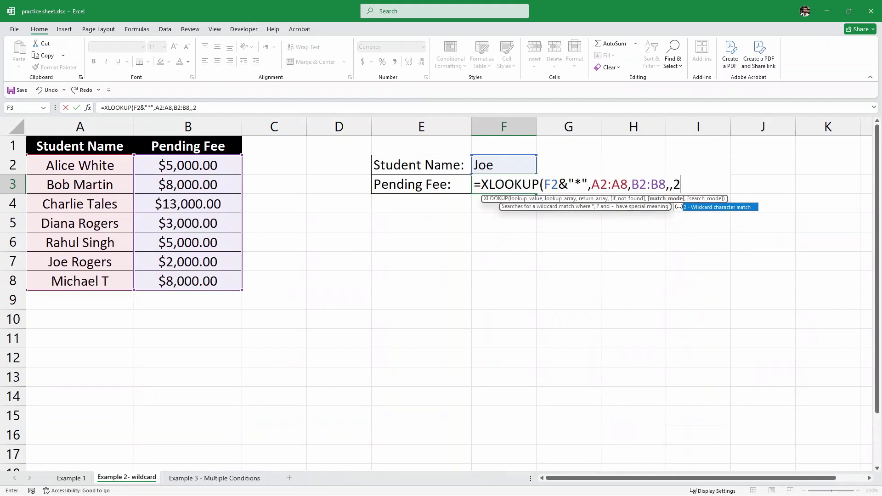
{"action": "type", "text": ")"}
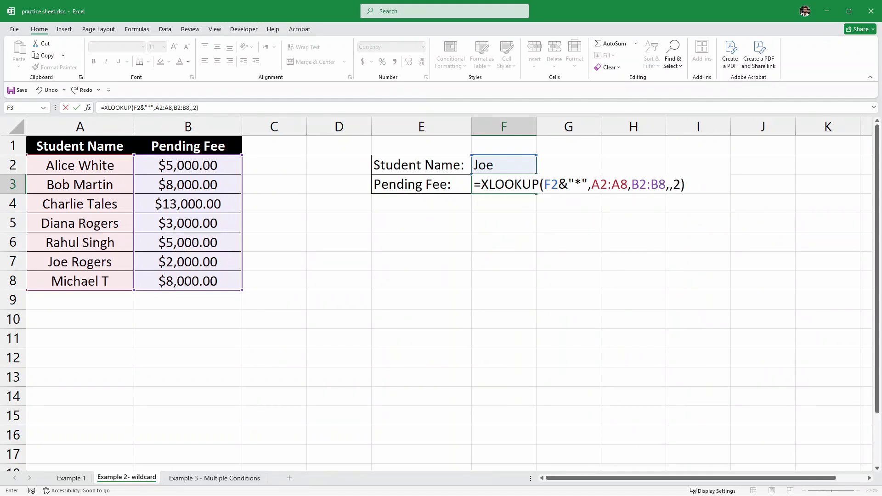
{"action": "key", "text": "Return"}
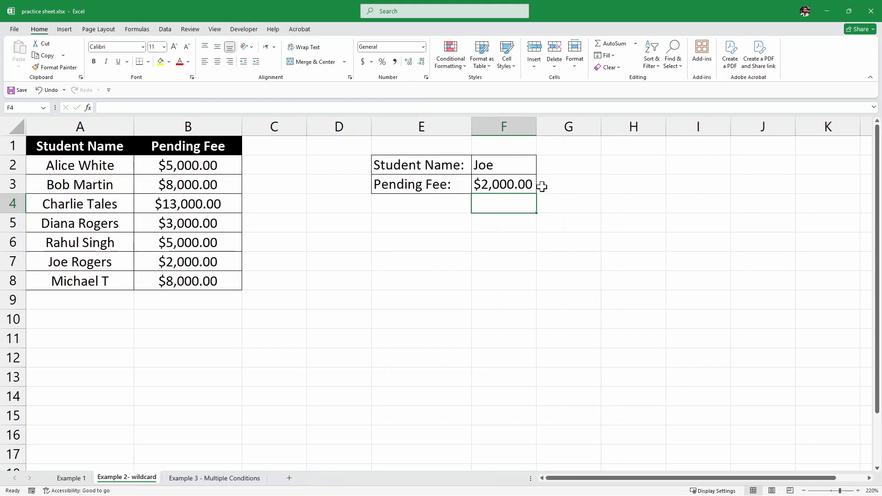
{"action": "left_click", "coordinate": [507, 185]}
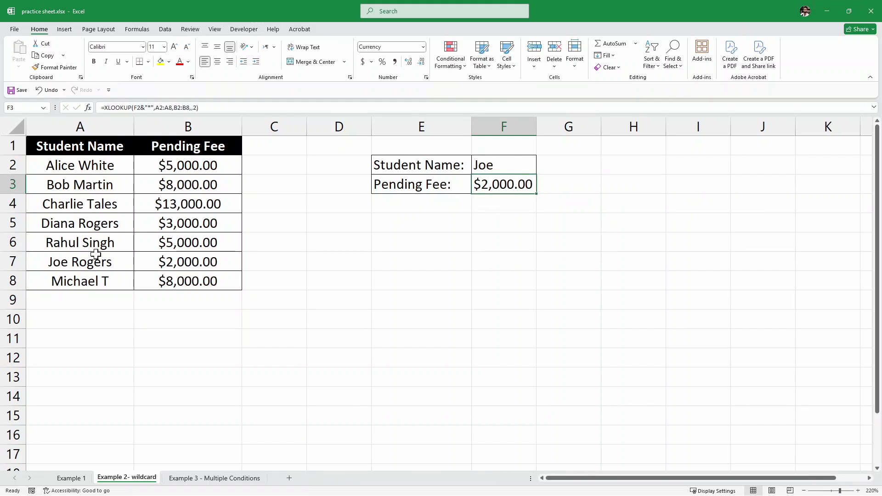
- Change F2 to another first name so F3 shows $8,000.00, then go to Example 3 - Multiple Conditions
{"action": "left_click", "coordinate": [109, 188]}
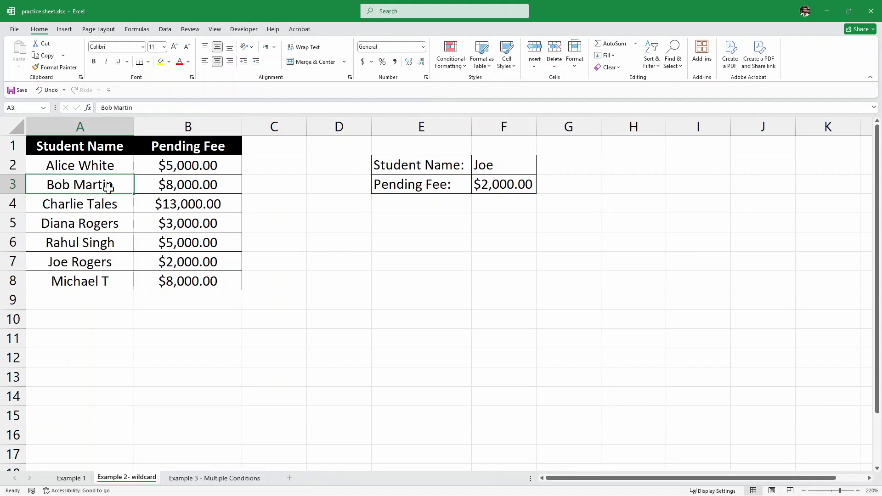
{"action": "left_click", "coordinate": [507, 169]}
{"action": "double_click", "coordinate": [508, 169]}
{"action": "left_click_drag", "start_coordinate": [496, 165], "coordinate": [464, 164]}
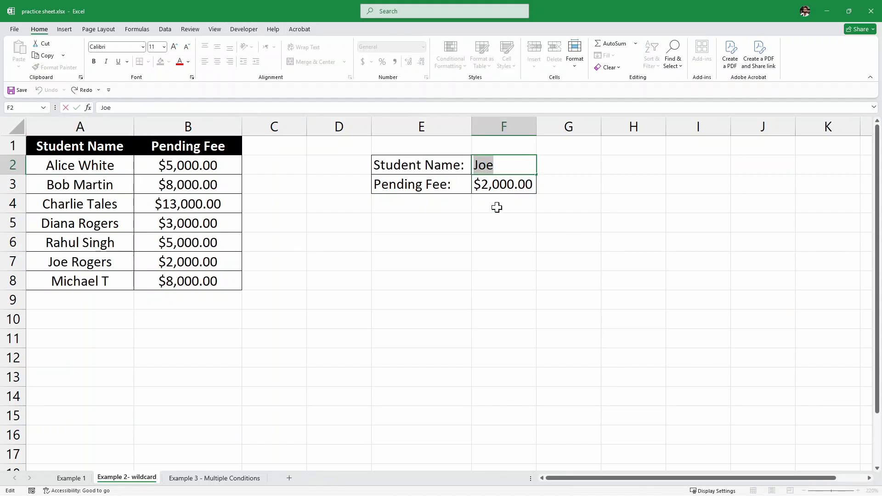
{"action": "type", "text": "Bob"}
{"action": "key", "text": "Return"}
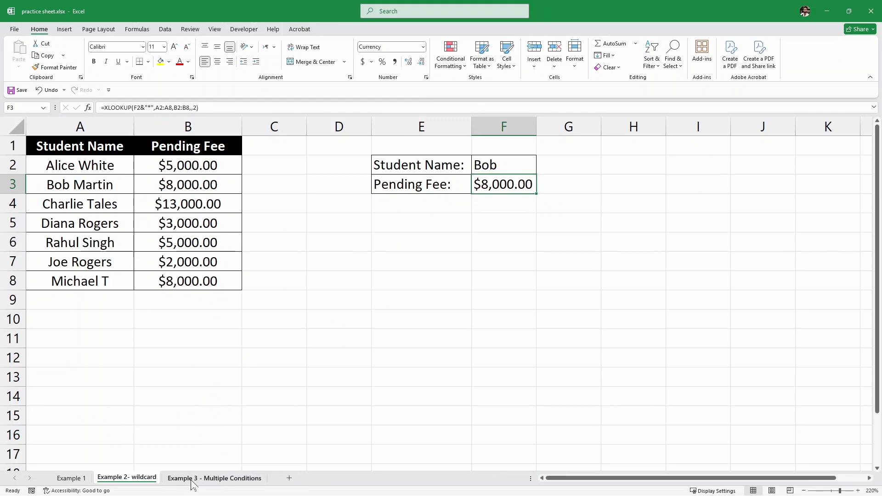
{"action": "left_click", "coordinate": [225, 479]}
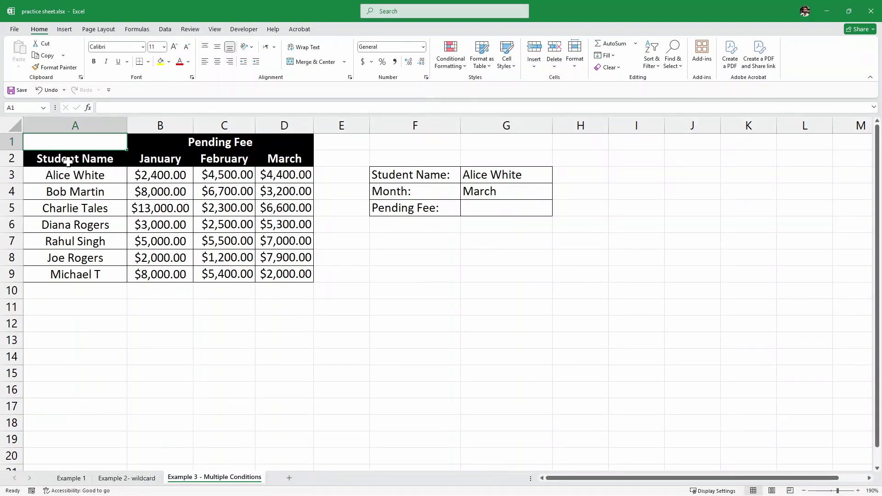
{"action": "left_click_drag", "start_coordinate": [69, 159], "coordinate": [101, 267]}
{"action": "left_click", "coordinate": [189, 224]}
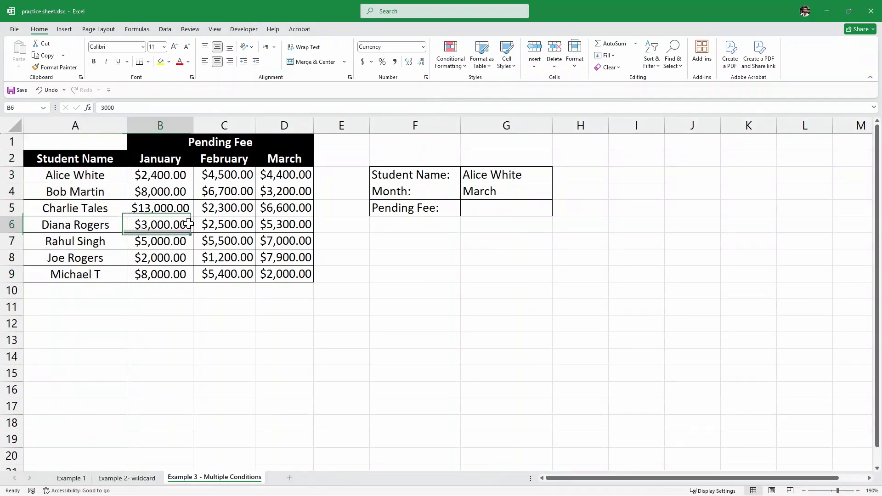
{"action": "left_click", "coordinate": [189, 145]}
{"action": "left_click_drag", "start_coordinate": [159, 163], "coordinate": [181, 275]}
{"action": "left_click_drag", "start_coordinate": [235, 162], "coordinate": [258, 287]}
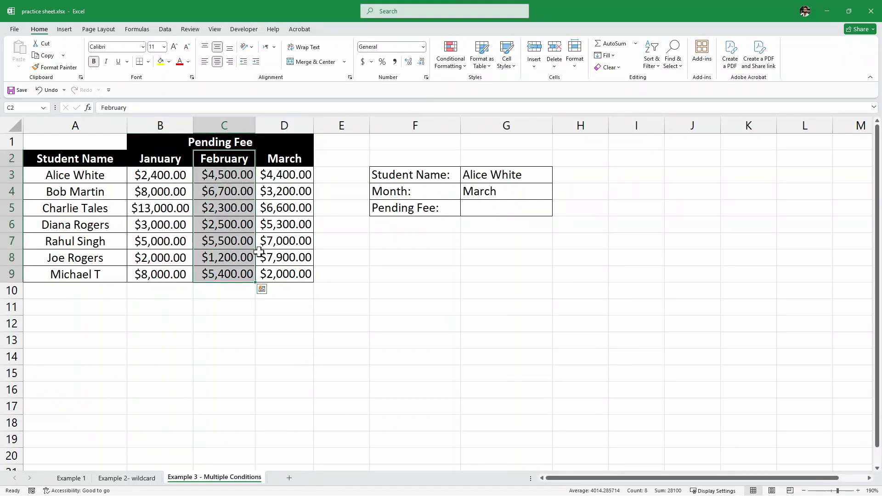
{"action": "left_click_drag", "start_coordinate": [288, 156], "coordinate": [291, 271]}
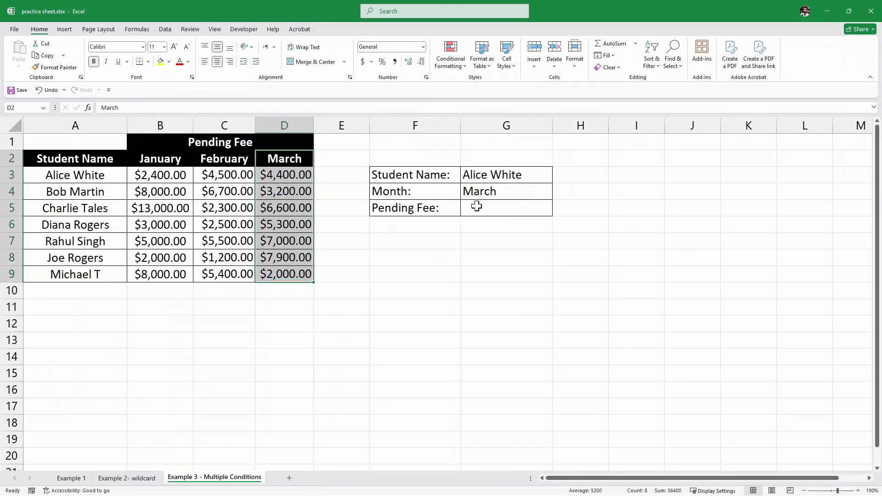
{"action": "left_click", "coordinate": [477, 205]}
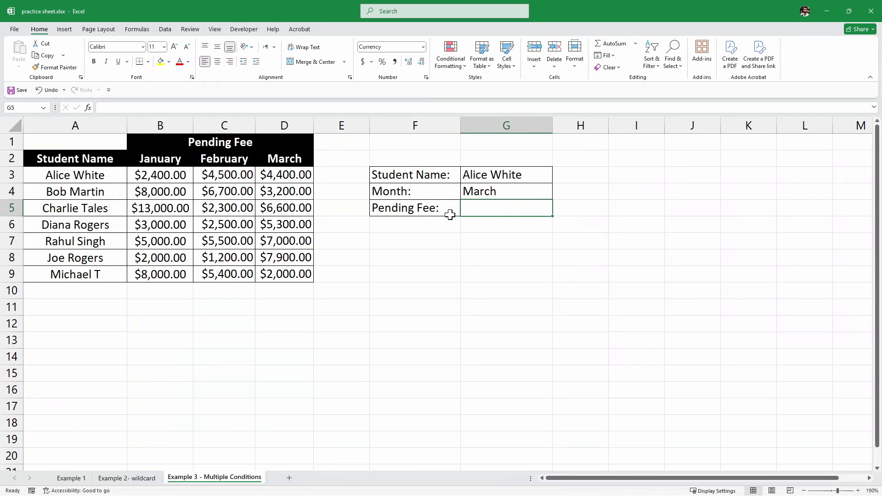
{"action": "left_click", "coordinate": [417, 189]}
{"action": "left_click", "coordinate": [504, 194]}
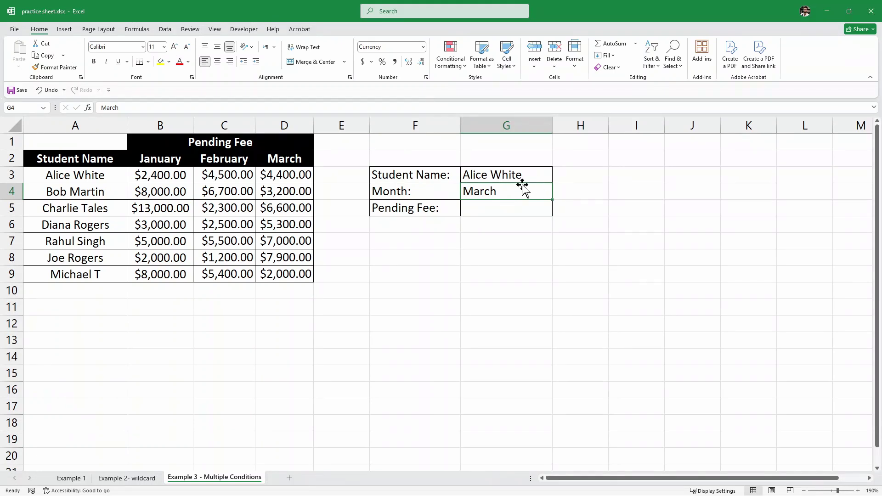
{"action": "left_click", "coordinate": [538, 173]}
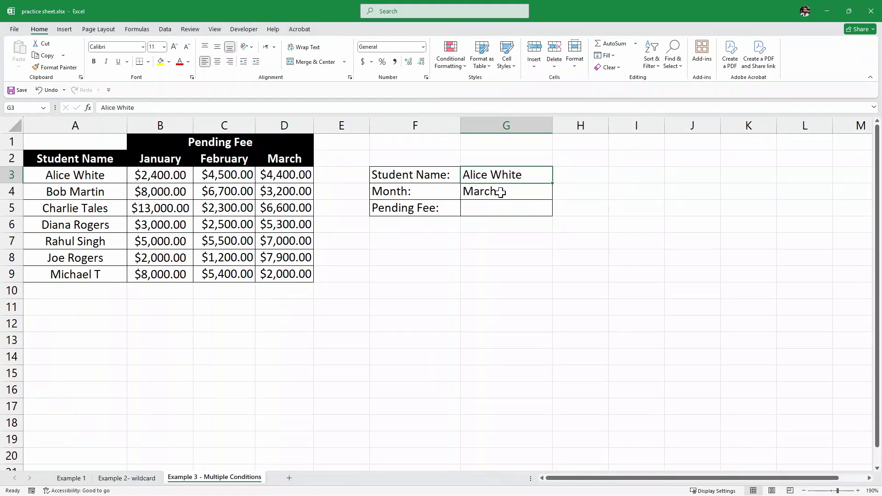
{"action": "left_click", "coordinate": [494, 194]}
{"action": "left_click", "coordinate": [480, 211]}
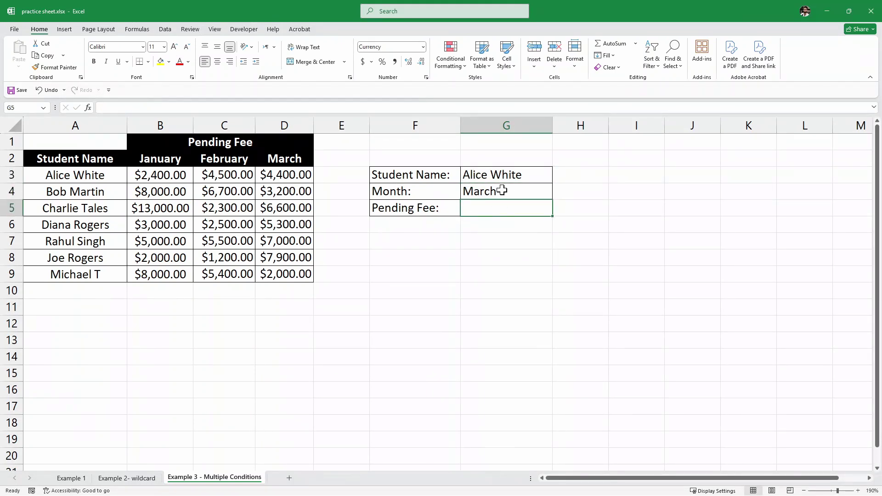
{"action": "left_click", "coordinate": [517, 193]}
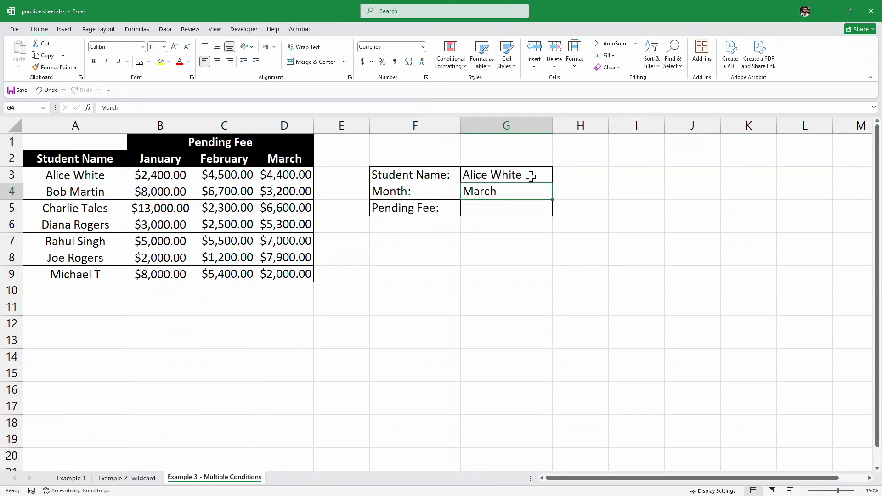
{"action": "left_click", "coordinate": [532, 177]}
{"action": "left_click", "coordinate": [532, 191]}
{"action": "left_click", "coordinate": [510, 210]}
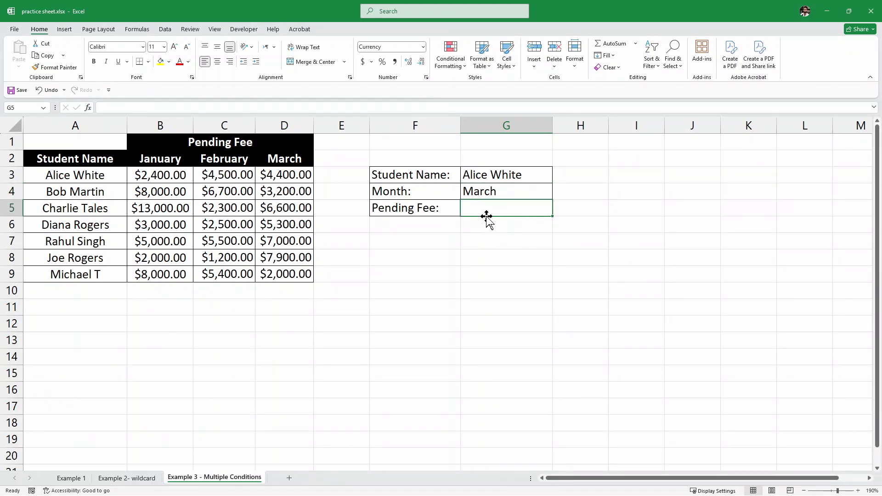
- Start G5 with =XLOOKUP(G3,A3:A9, to match G3's name against the student names
{"action": "type", "text": "="}
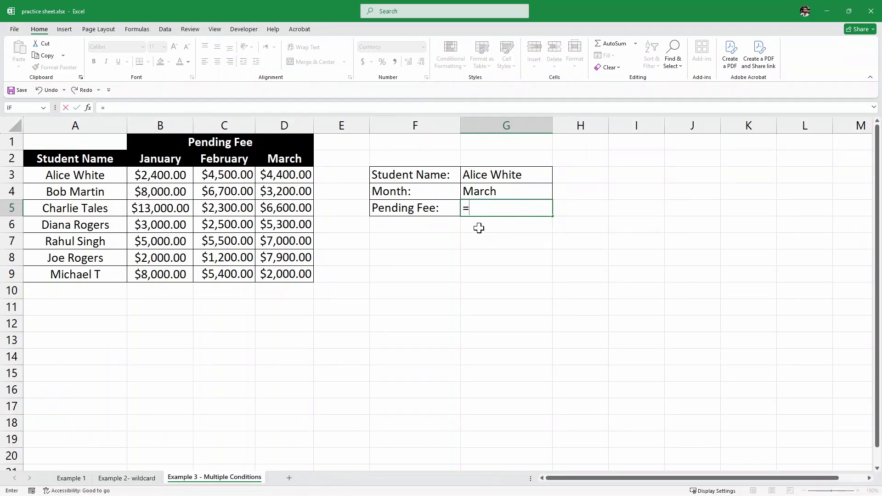
{"action": "type", "text": "XLOO"}
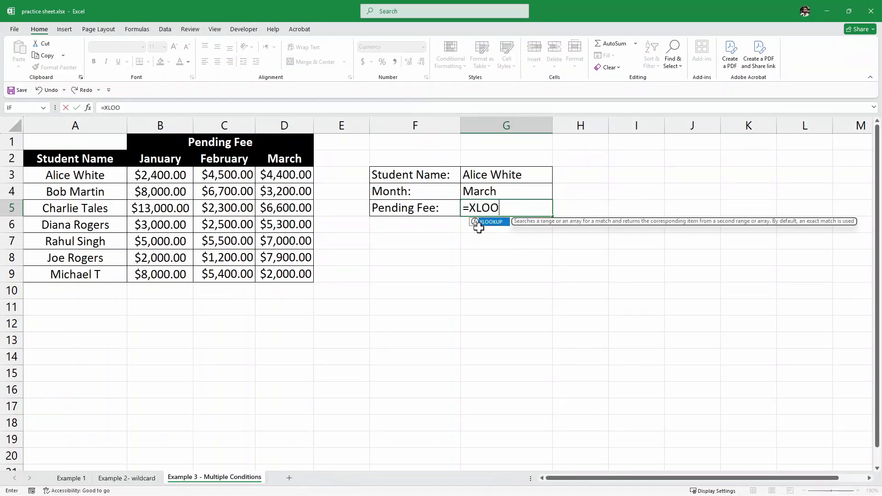
{"action": "type", "text": "KUP("}
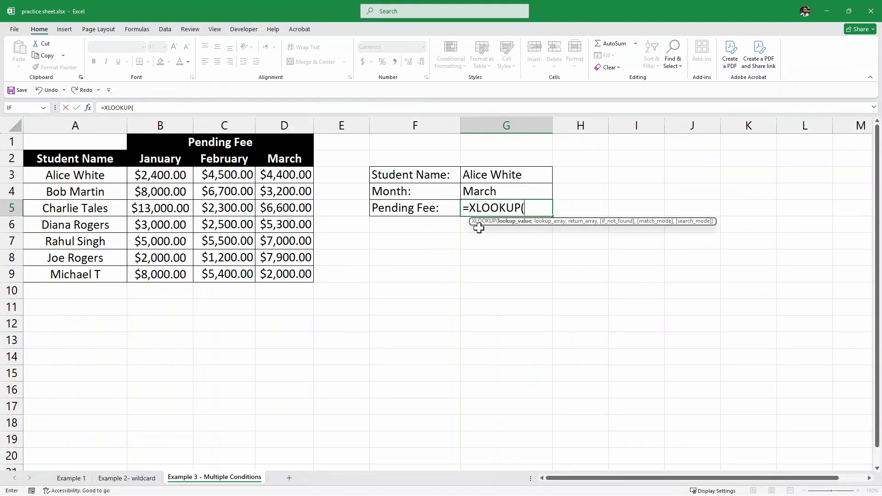
{"action": "left_click", "coordinate": [533, 175]}
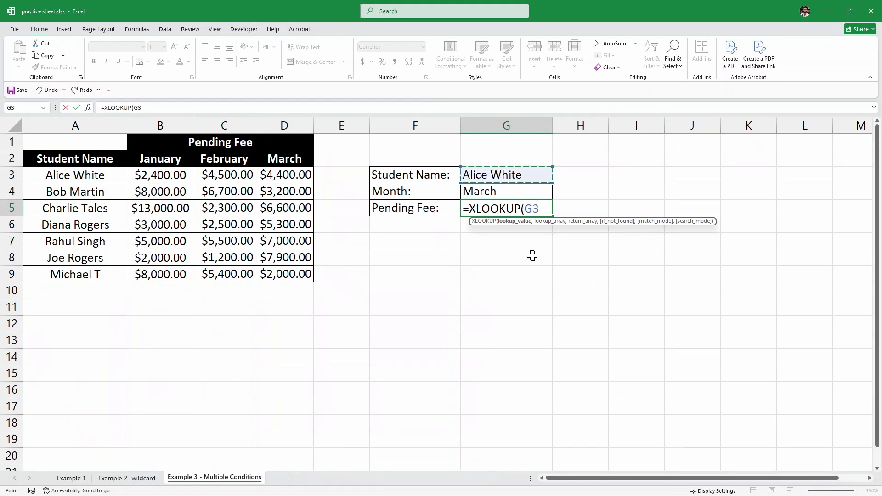
{"action": "type", "text": ","}
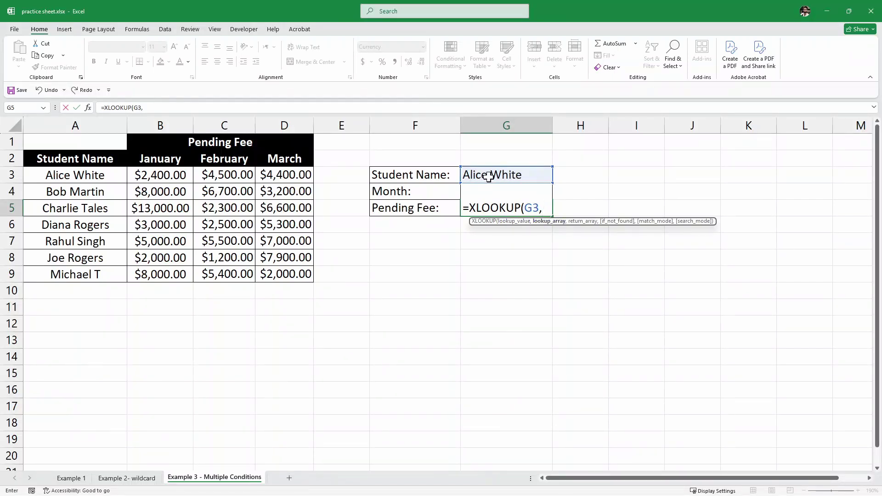
{"action": "left_click_drag", "start_coordinate": [57, 175], "coordinate": [97, 274]}
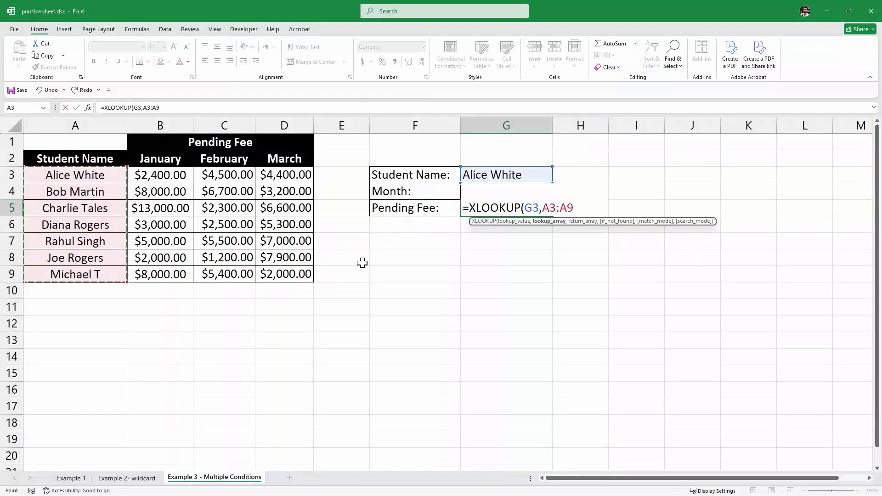
{"action": "type", "text": ","}
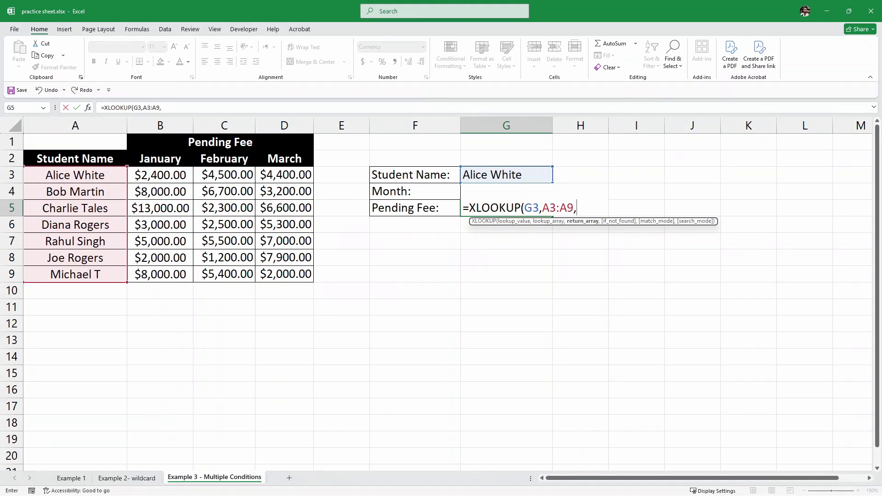
- Nest XLOOKUP(G4,B2:D2,B3:D9) as the return range and close both brackets
{"action": "type", "text": "XLOOK"}
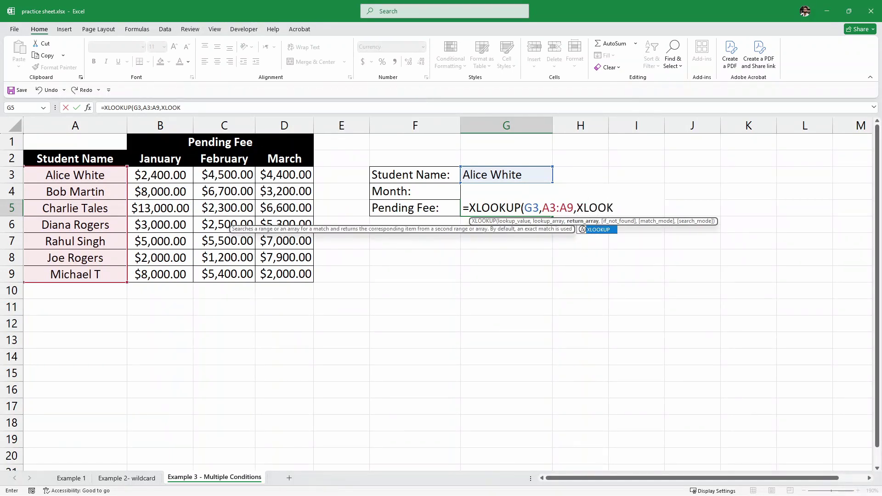
{"action": "type", "text": "UP("}
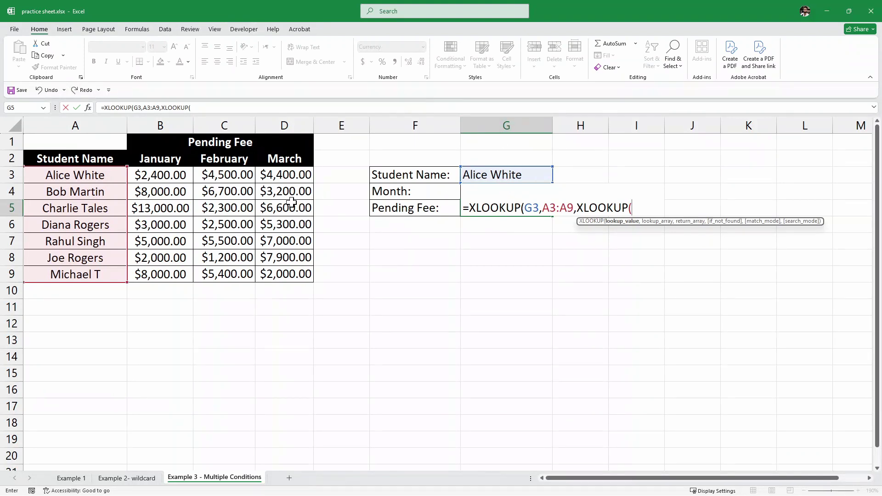
{"action": "type", "text": "G4"}
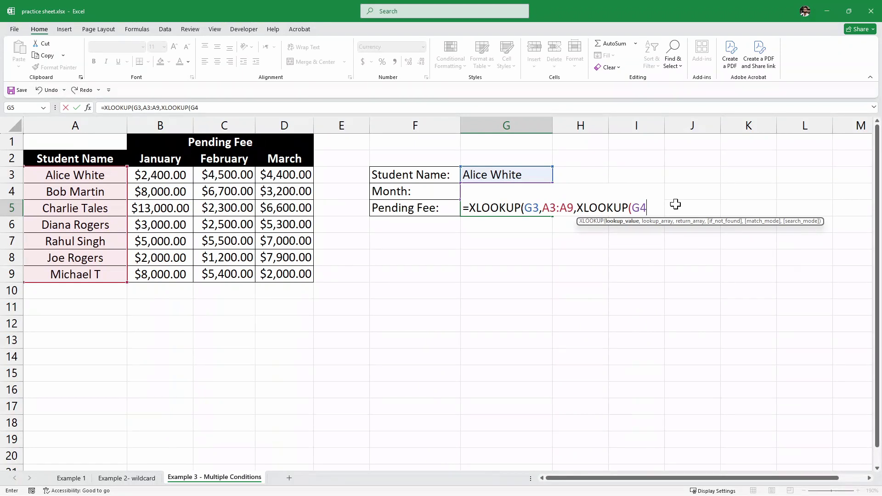
{"action": "type", "text": ","}
{"action": "left_click_drag", "start_coordinate": [153, 159], "coordinate": [286, 160]}
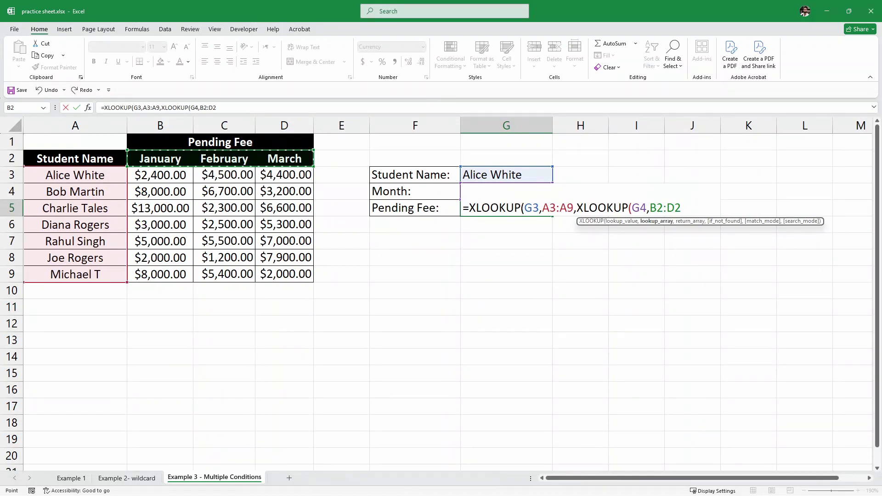
{"action": "type", "text": ","}
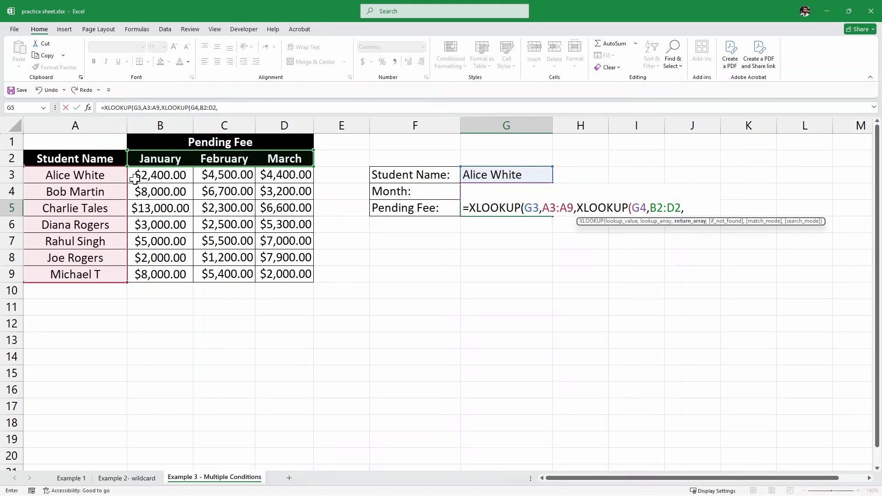
{"action": "left_click_drag", "start_coordinate": [135, 179], "coordinate": [294, 276]}
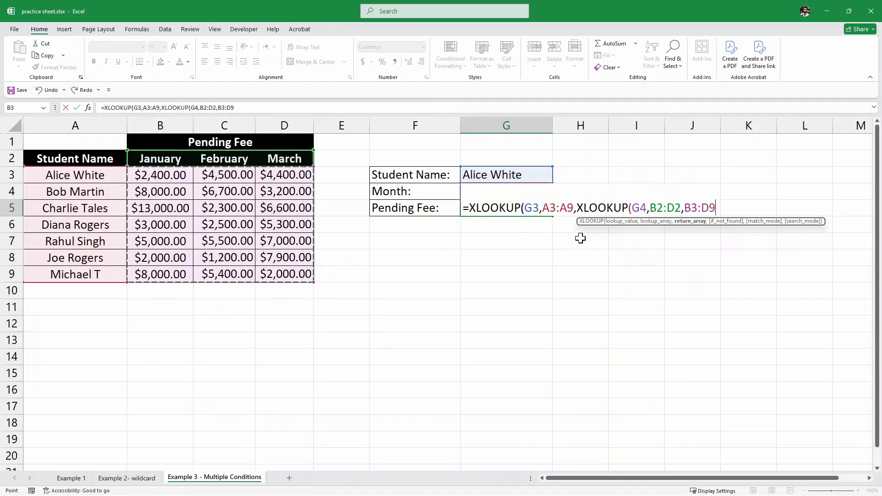
{"action": "type", "text": ")"}
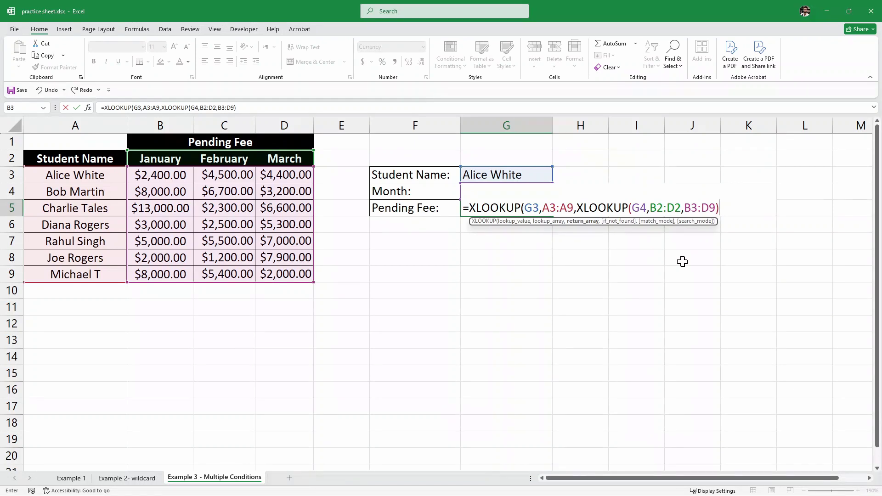
{"action": "type", "text": ")"}
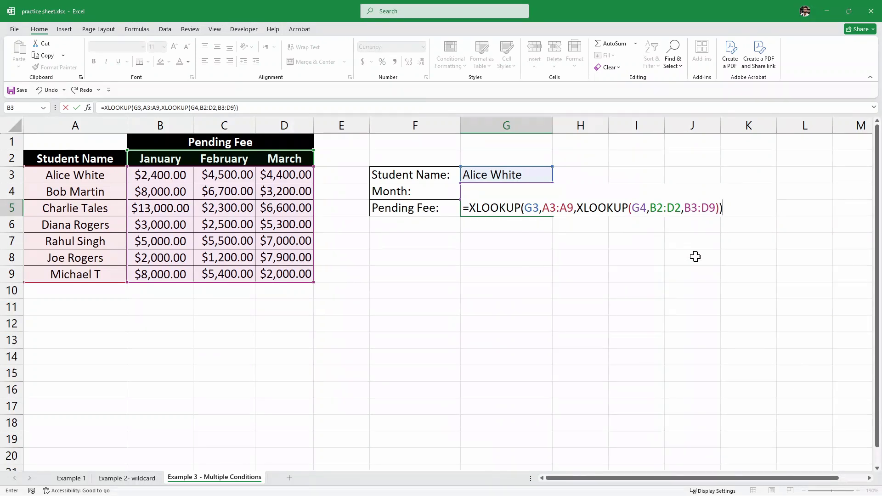
{"action": "key", "text": "Return"}
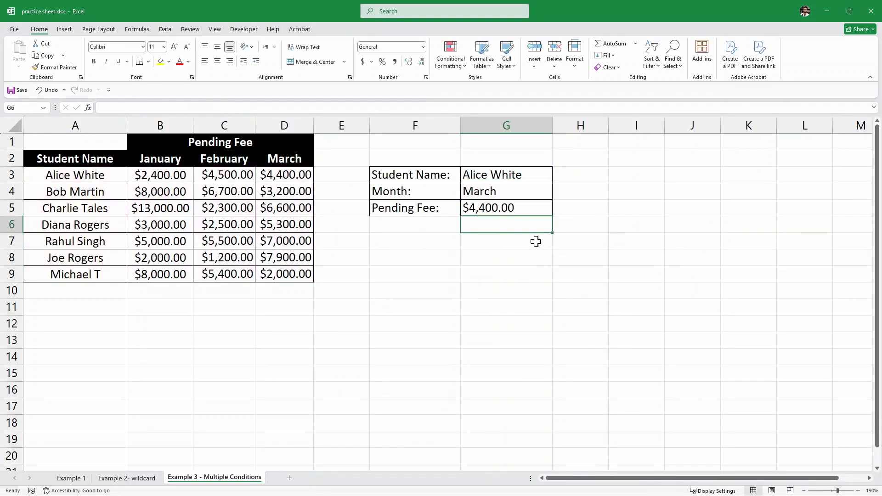
{"action": "left_click", "coordinate": [524, 211]}
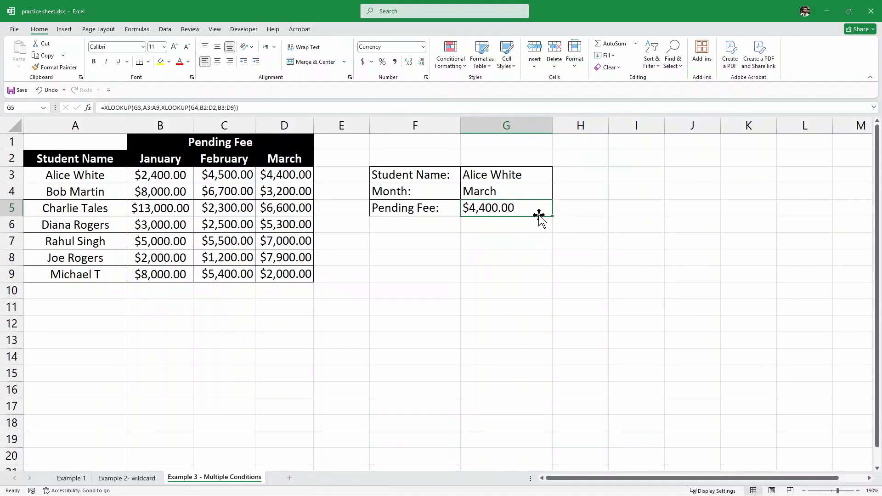
{"action": "left_click", "coordinate": [517, 182]}
{"action": "left_click", "coordinate": [510, 196]}
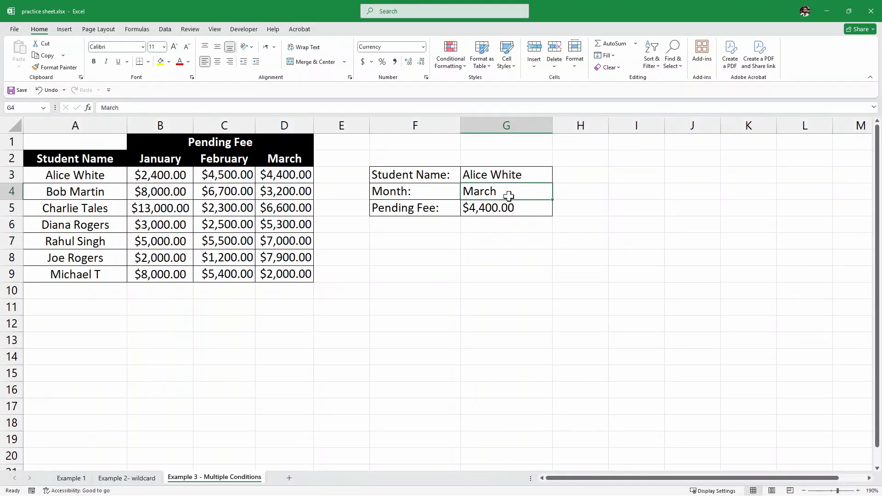
{"action": "left_click", "coordinate": [525, 211]}
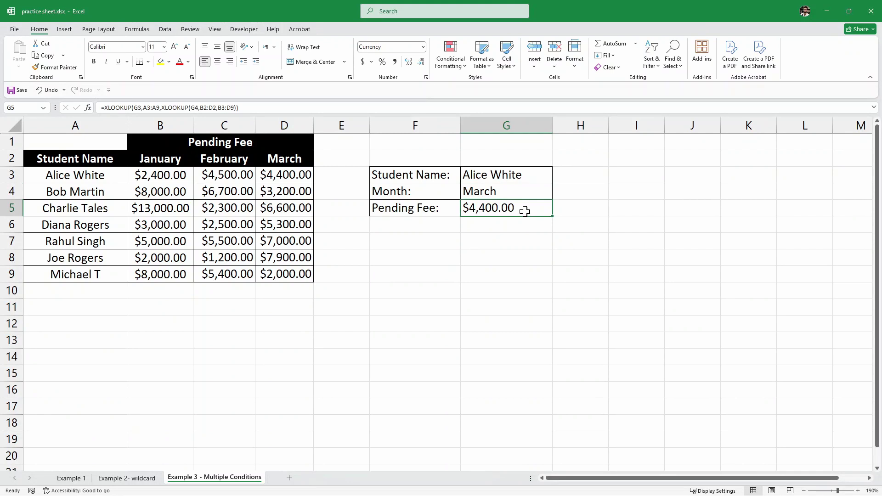
{"action": "left_click", "coordinate": [97, 176]}
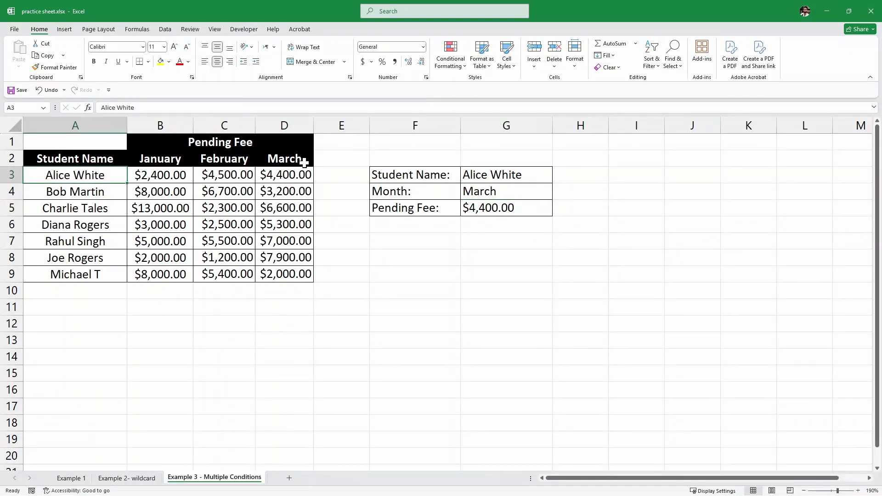
{"action": "left_click", "coordinate": [297, 171]}
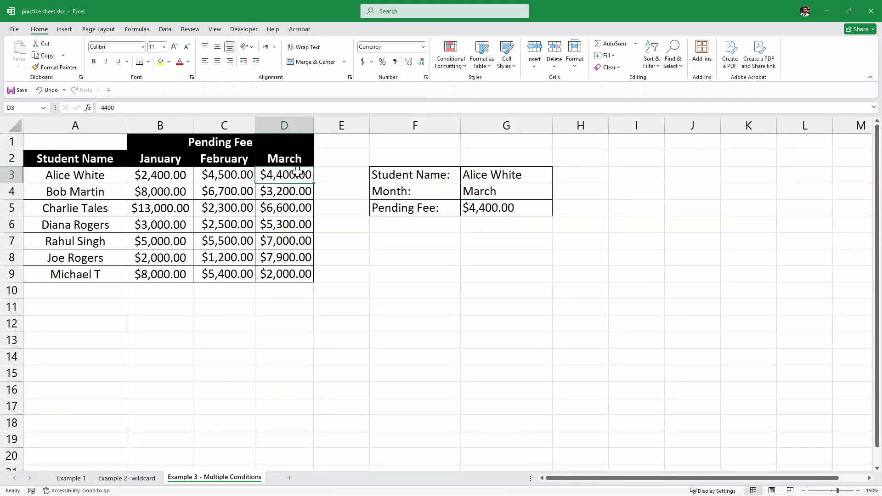
- Enter a different student's name in G3 and check G5's recalculated fee
{"action": "double_click", "coordinate": [510, 174]}
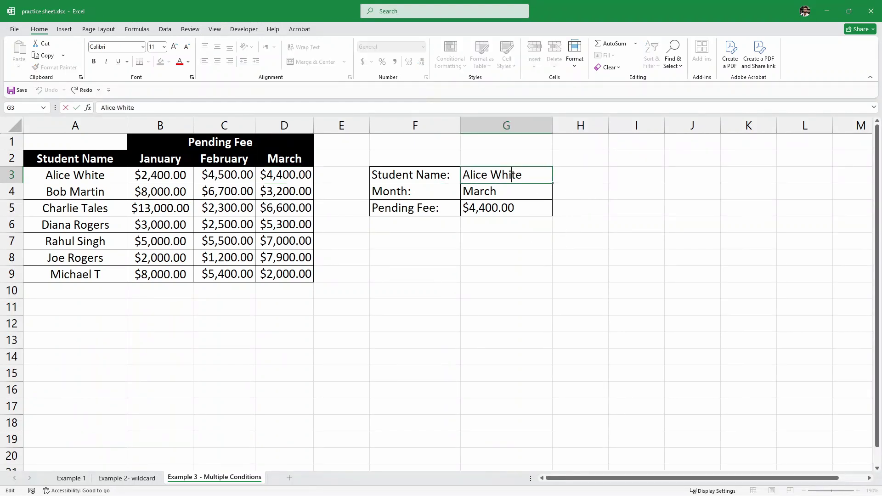
{"action": "left_click_drag", "start_coordinate": [523, 175], "coordinate": [462, 175]}
{"action": "type", "text": "M"}
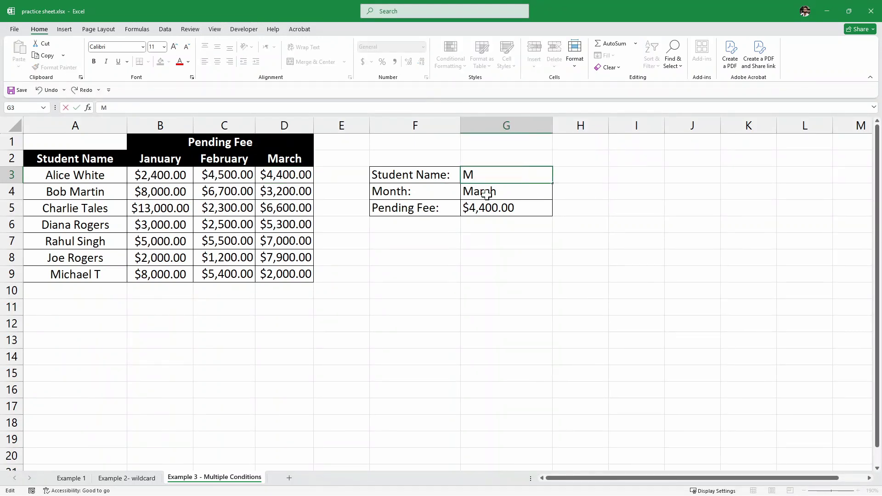
{"action": "type", "text": "ichael"}
{"action": "type", "text": "T"}
{"action": "key", "text": "Return"}
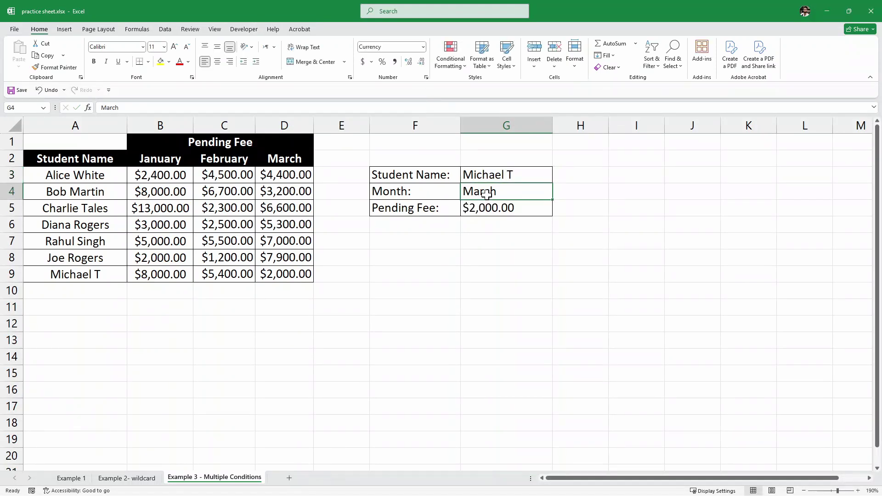
{"action": "left_click", "coordinate": [536, 209]}
{"action": "left_click", "coordinate": [296, 277]}
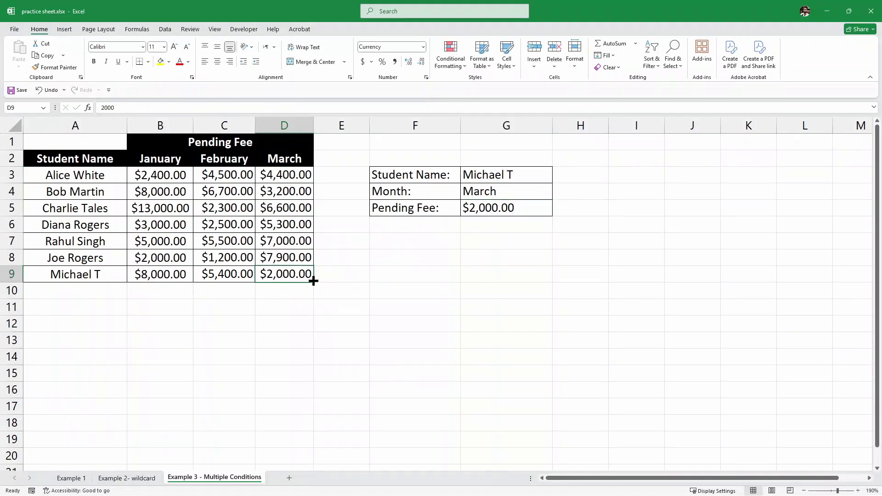
- Change the G4 month from March to January, making G5 show $8,000.00
{"action": "double_click", "coordinate": [500, 192]}
{"action": "left_click_drag", "start_coordinate": [497, 191], "coordinate": [462, 192]}
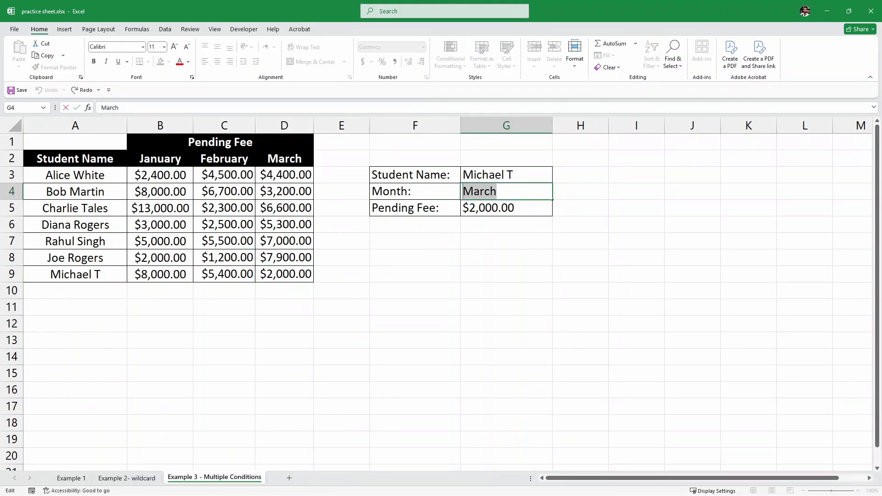
{"action": "type", "text": "Jan"}
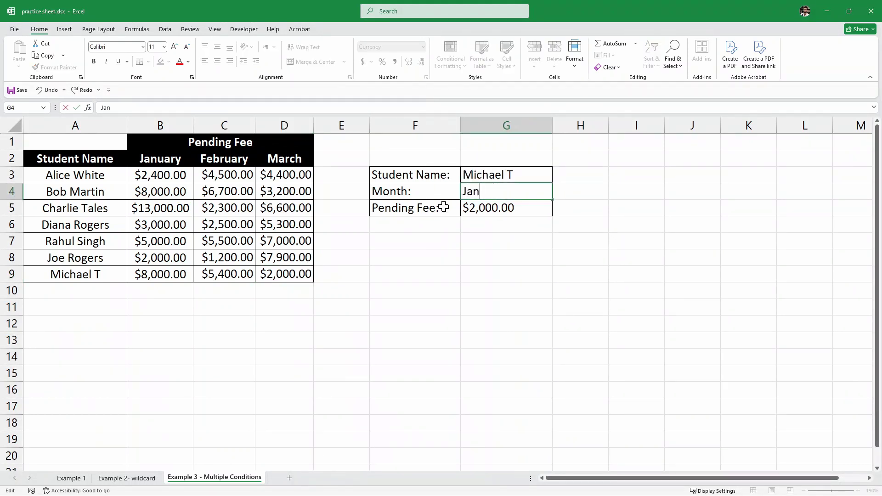
{"action": "type", "text": "uary"}
{"action": "key", "text": "Return"}
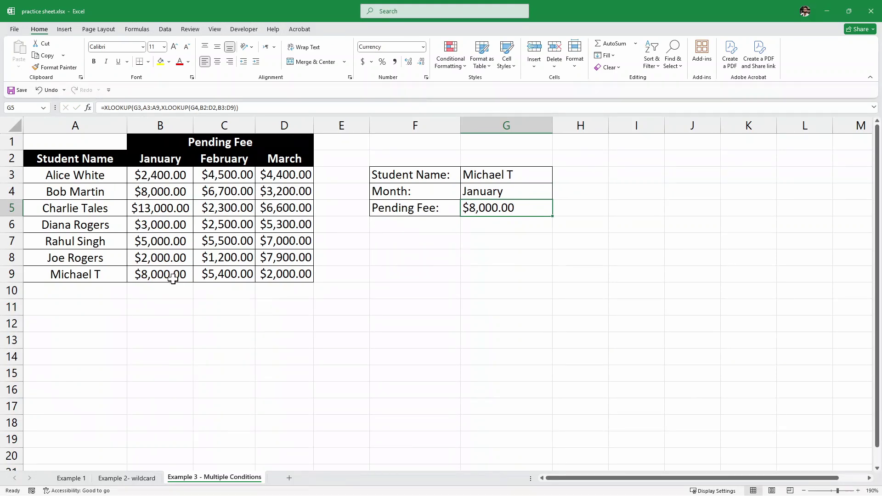
{"action": "left_click", "coordinate": [572, 208]}
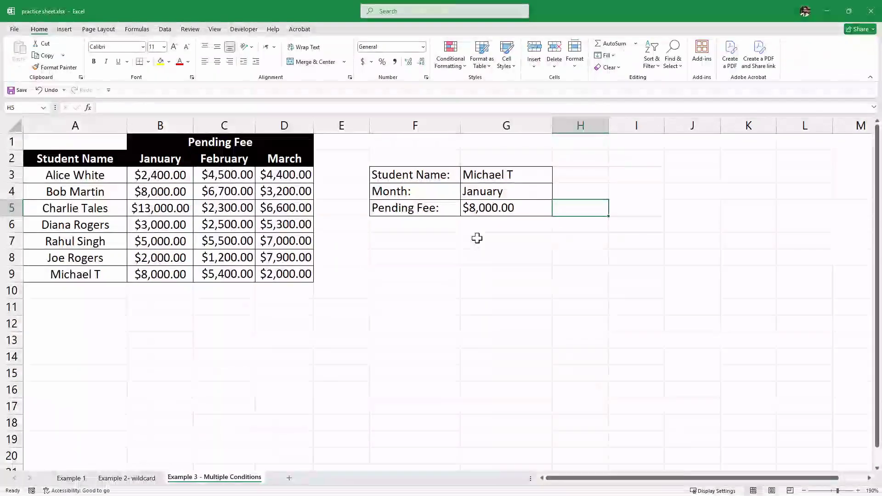